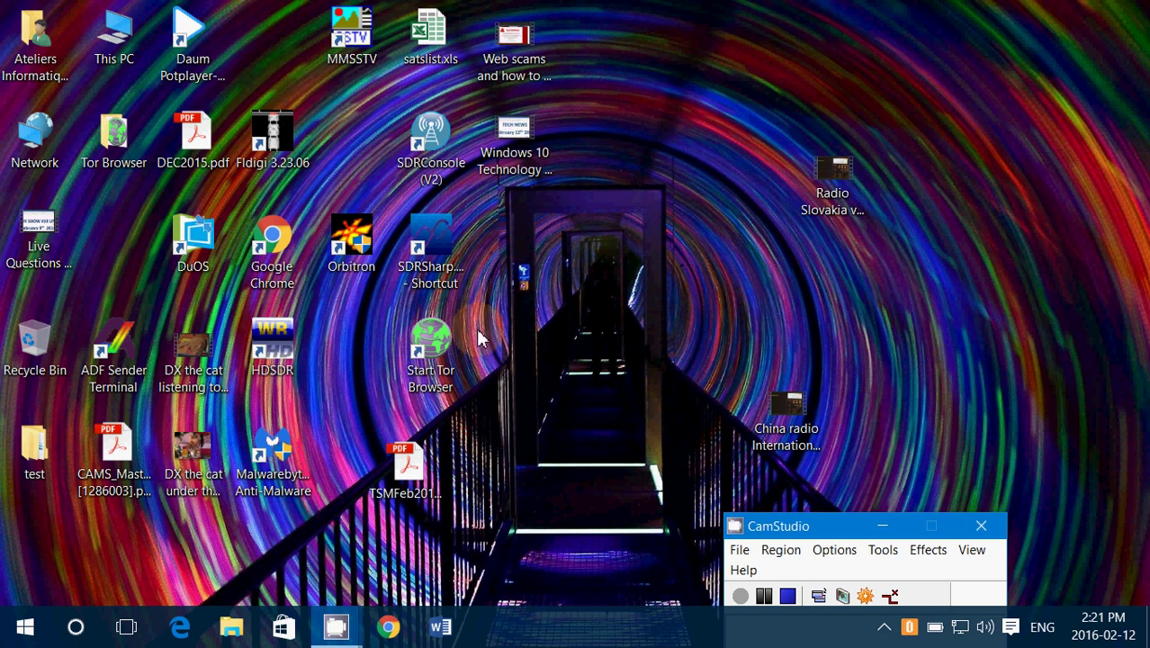
- Open Edge, load the router admin at 192.168.1.1 and log in with the admin credentials
{"action": "left_click", "coordinate": [183, 630]}
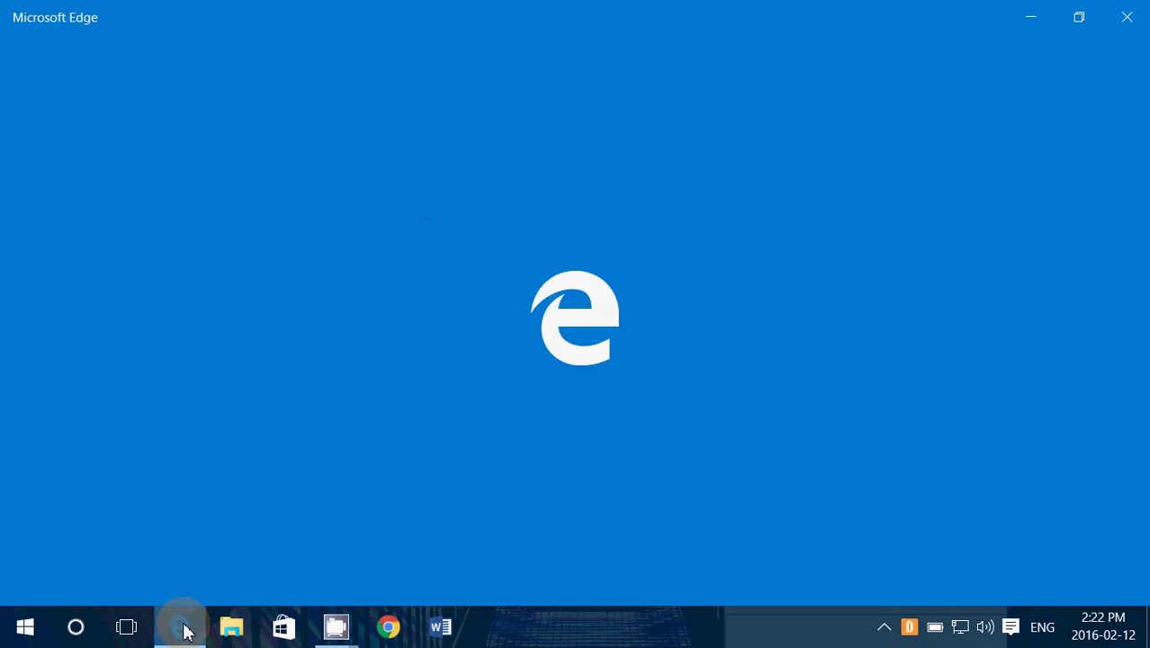
{"action": "left_click", "coordinate": [382, 59]}
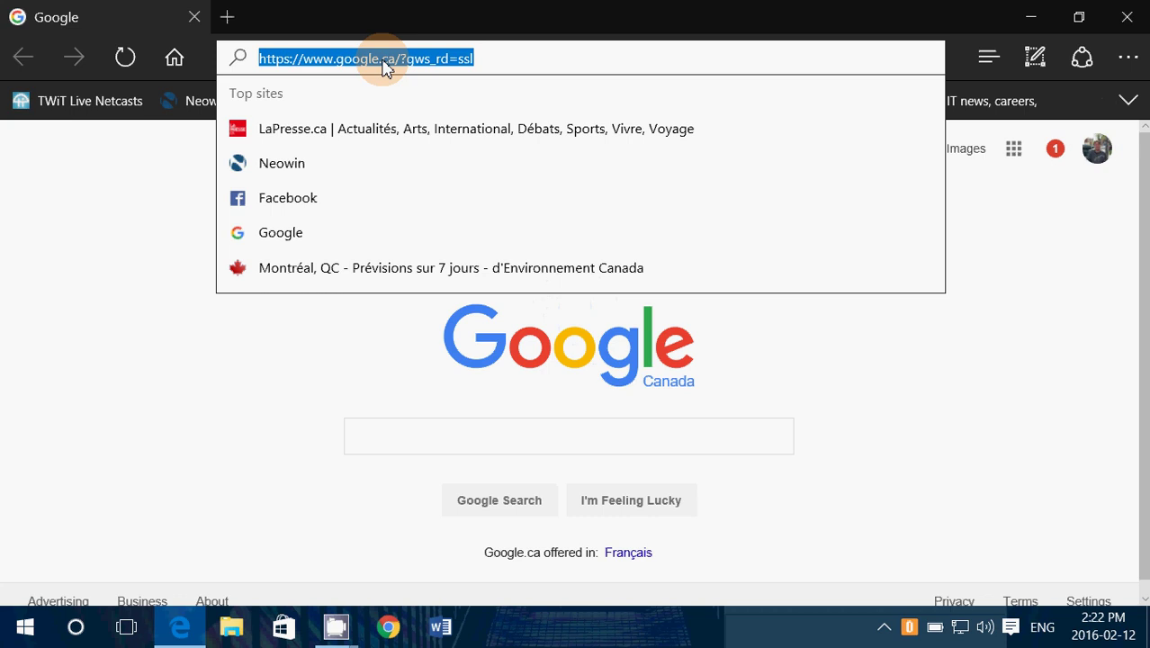
{"action": "type", "text": "192"}
{"action": "key", "text": "Return"}
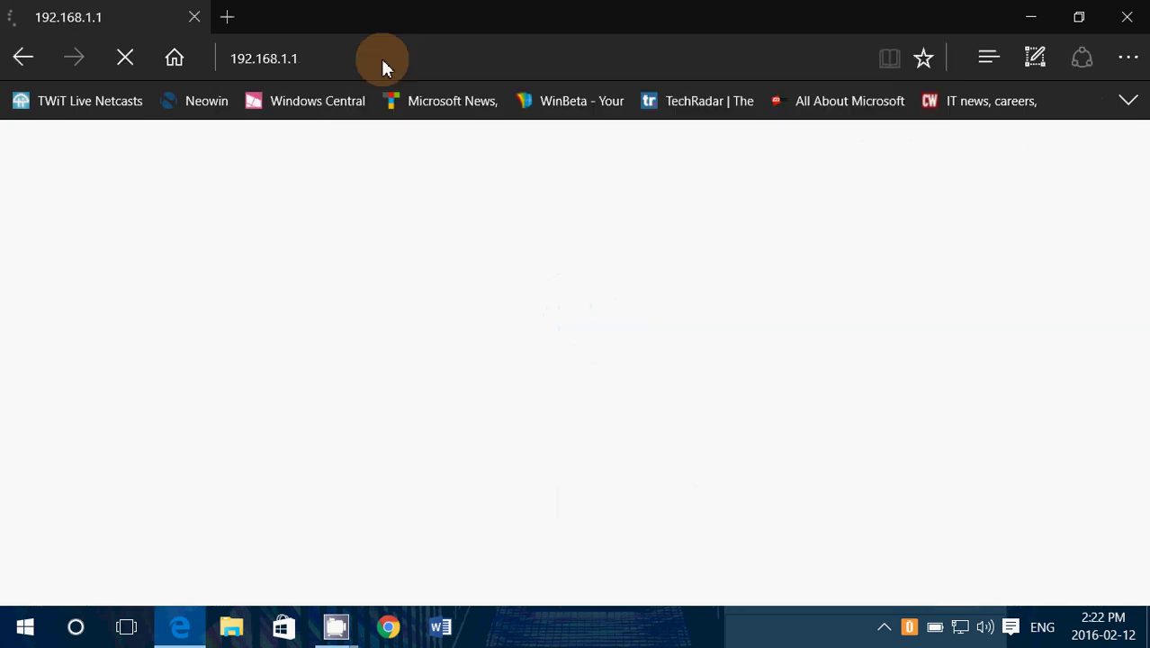
{"action": "type", "text": "admin"}
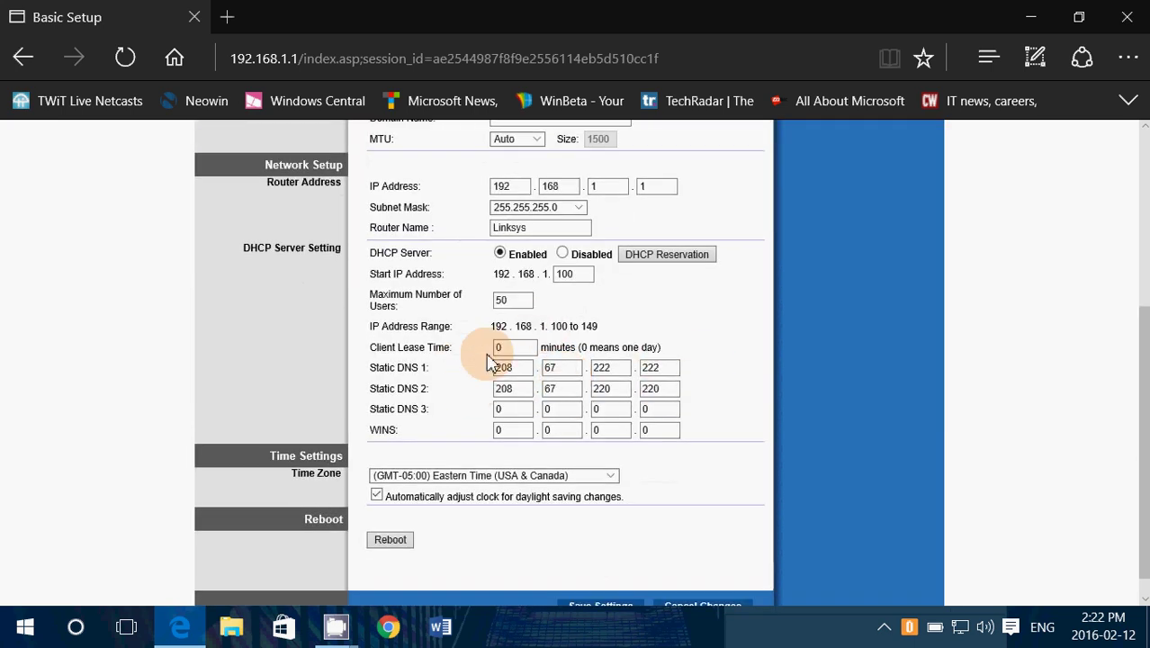
- Set Static DNS 1 to 208.67.222.222 and Static DNS 2 to 208.67.220.220, then close Edge
{"action": "scroll", "coordinate": [569, 414], "scroll_direction": "up", "scroll_amount": 3}
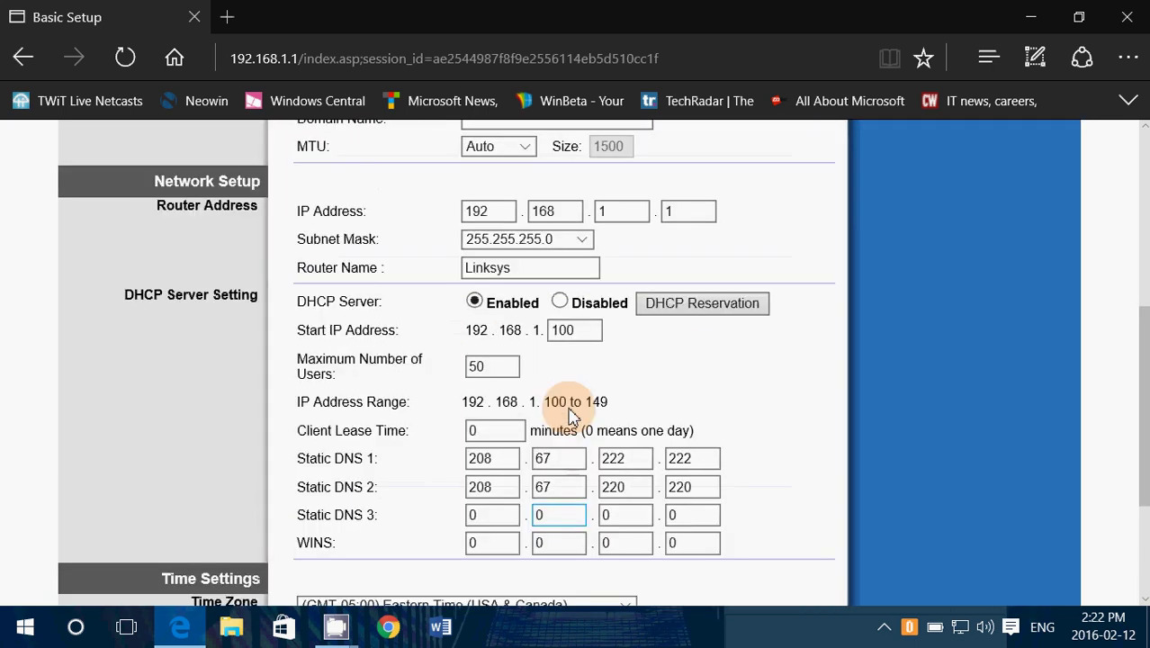
{"action": "scroll", "coordinate": [571, 417], "scroll_direction": "down", "scroll_amount": 5}
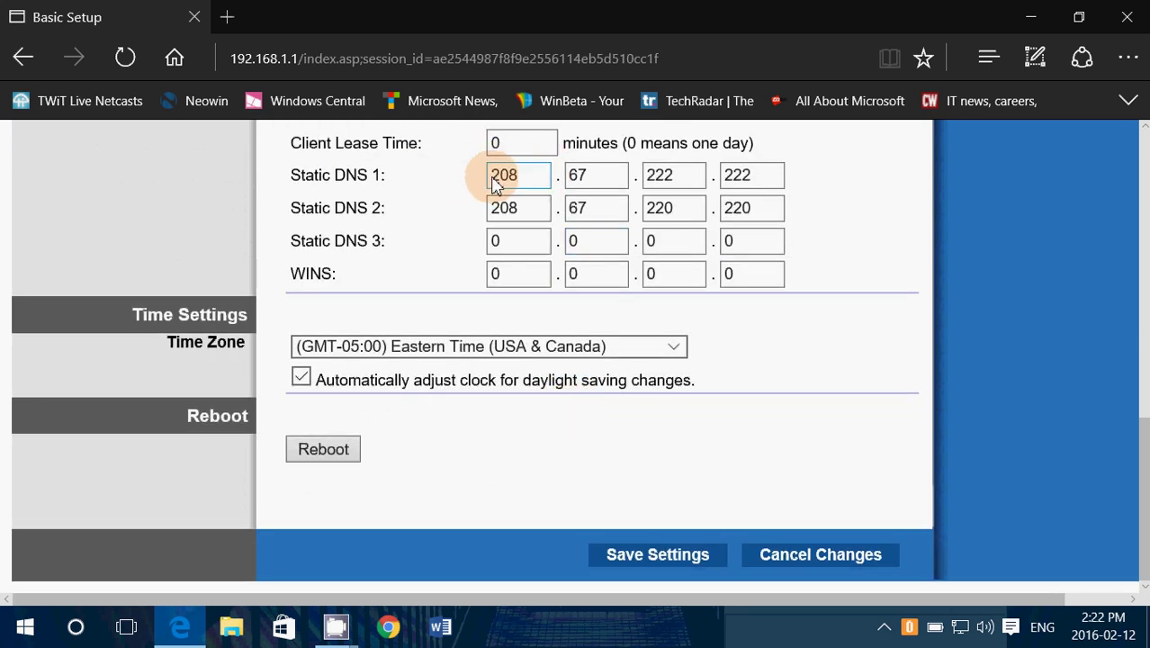
{"action": "left_click", "coordinate": [668, 184]}
{"action": "left_click", "coordinate": [776, 179]}
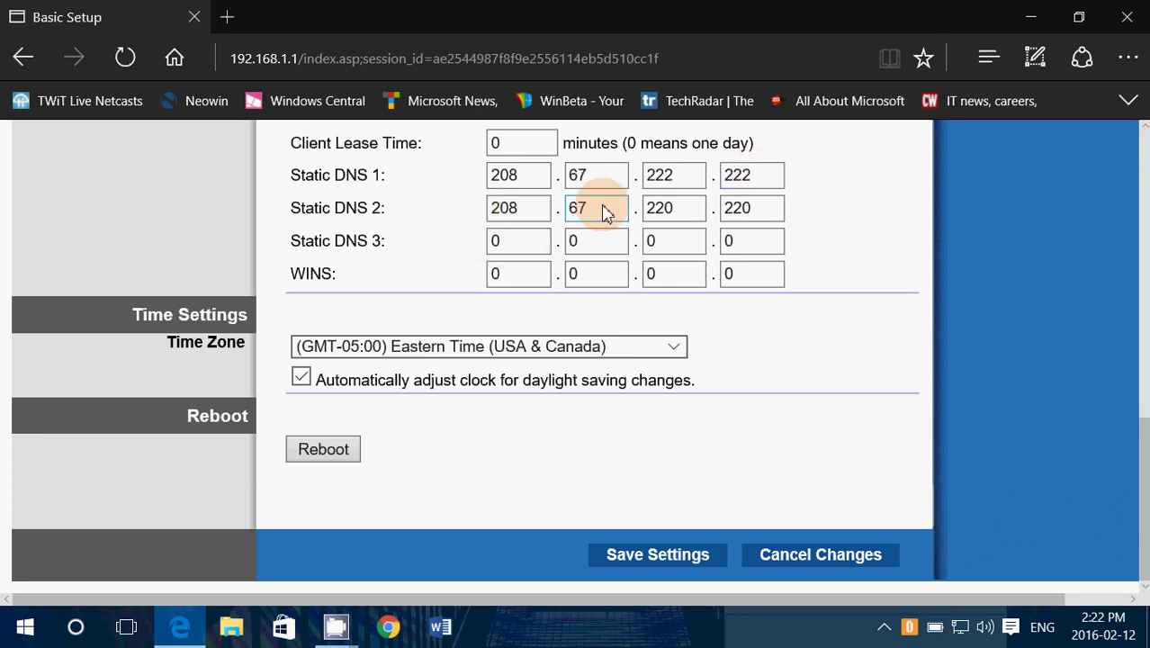
{"action": "left_click", "coordinate": [701, 216]}
{"action": "left_click", "coordinate": [749, 216]}
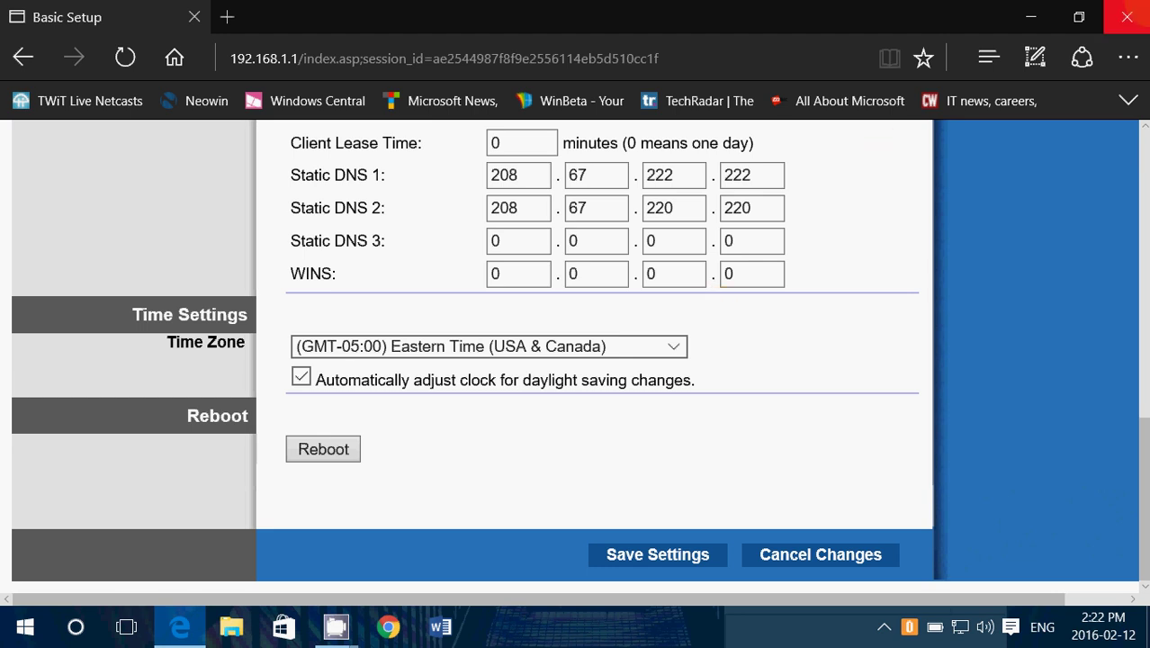
{"action": "left_click", "coordinate": [1127, 17]}
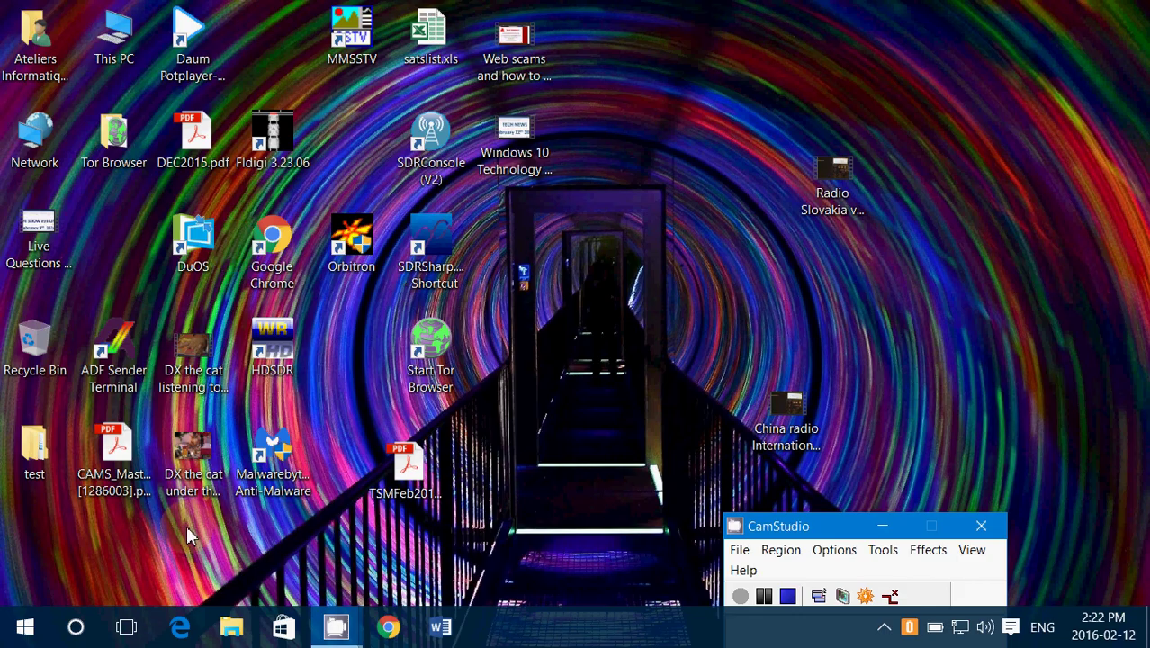
- Relaunch Edge, go to the suggested opendns site and reload and browse the OpenDNS home page
{"action": "left_click", "coordinate": [181, 628]}
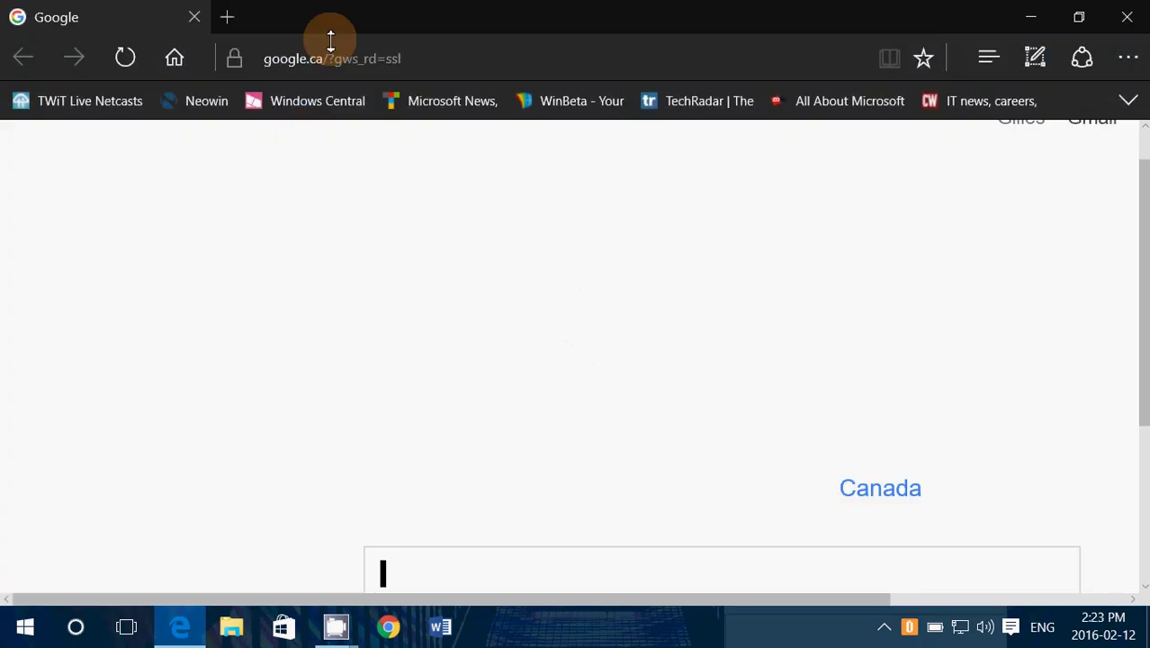
{"action": "left_click", "coordinate": [329, 57]}
{"action": "type", "text": "opendns.org/"}
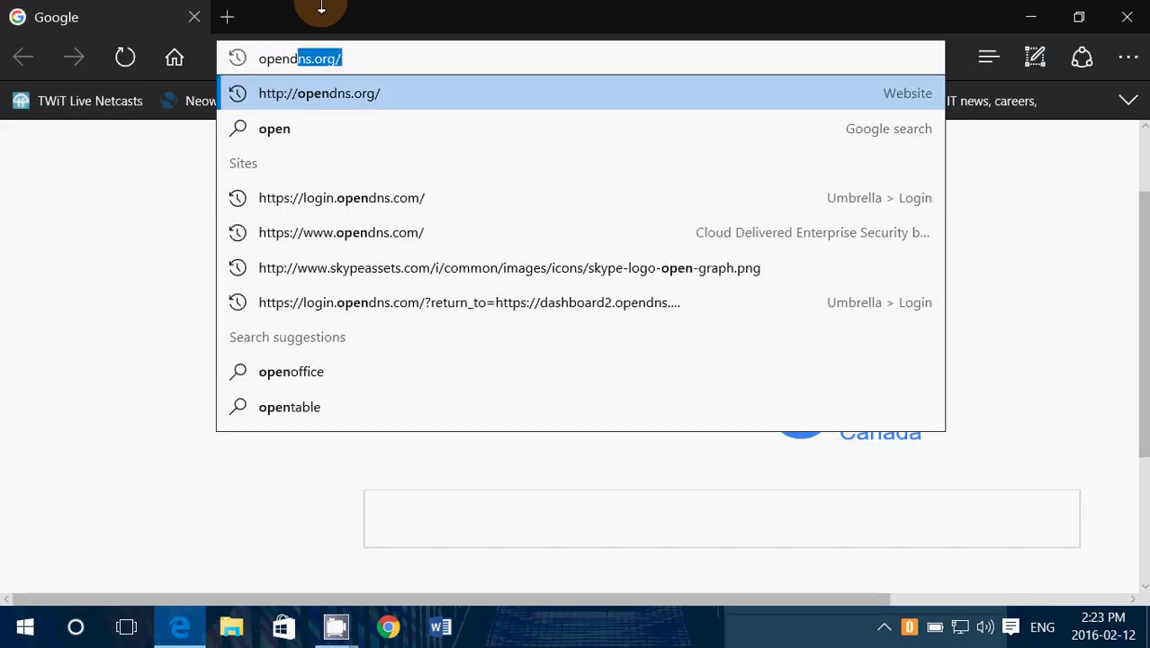
{"action": "key", "text": "Return"}
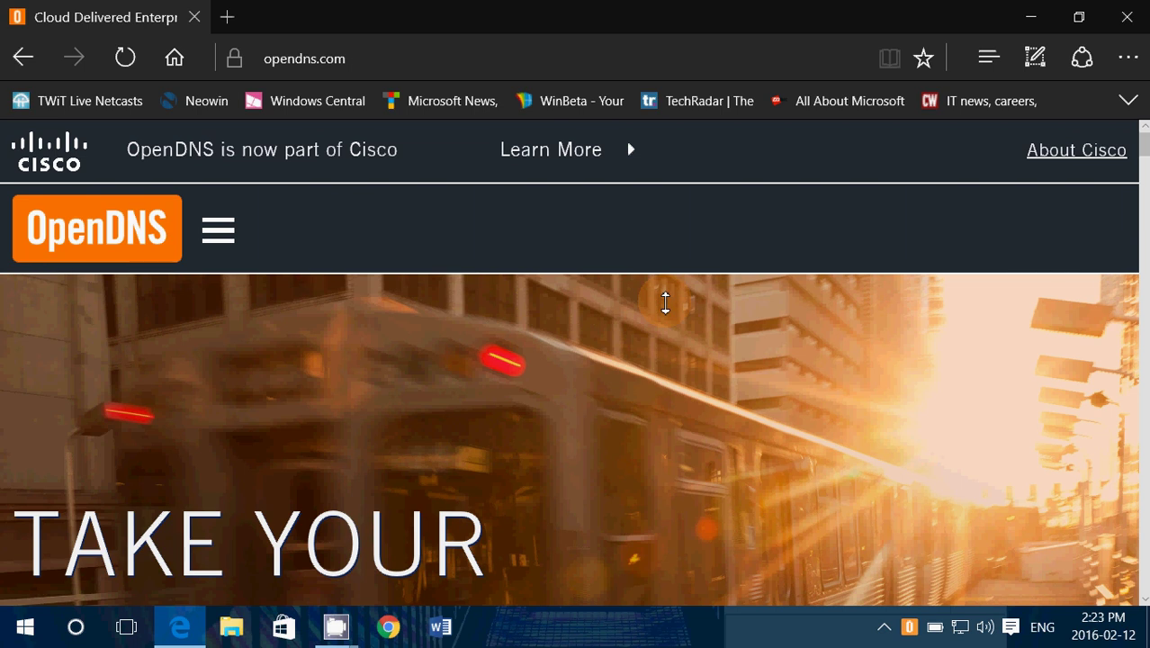
{"action": "scroll", "coordinate": [665, 303], "scroll_direction": "down", "scroll_amount": 1}
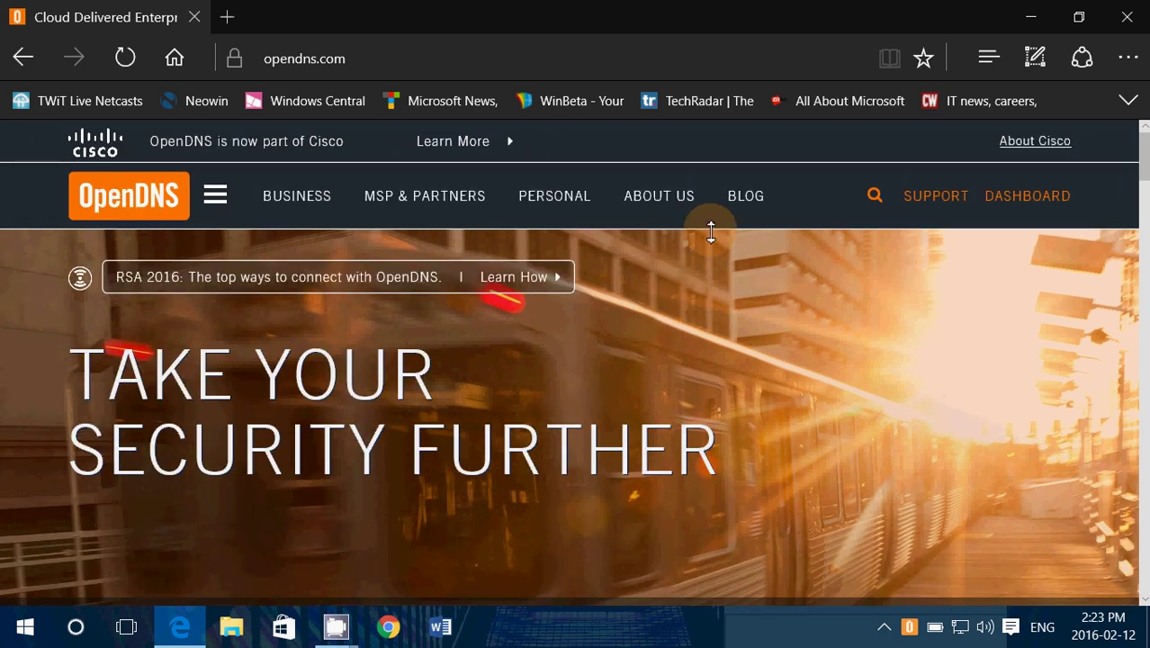
{"action": "left_click", "coordinate": [986, 330]}
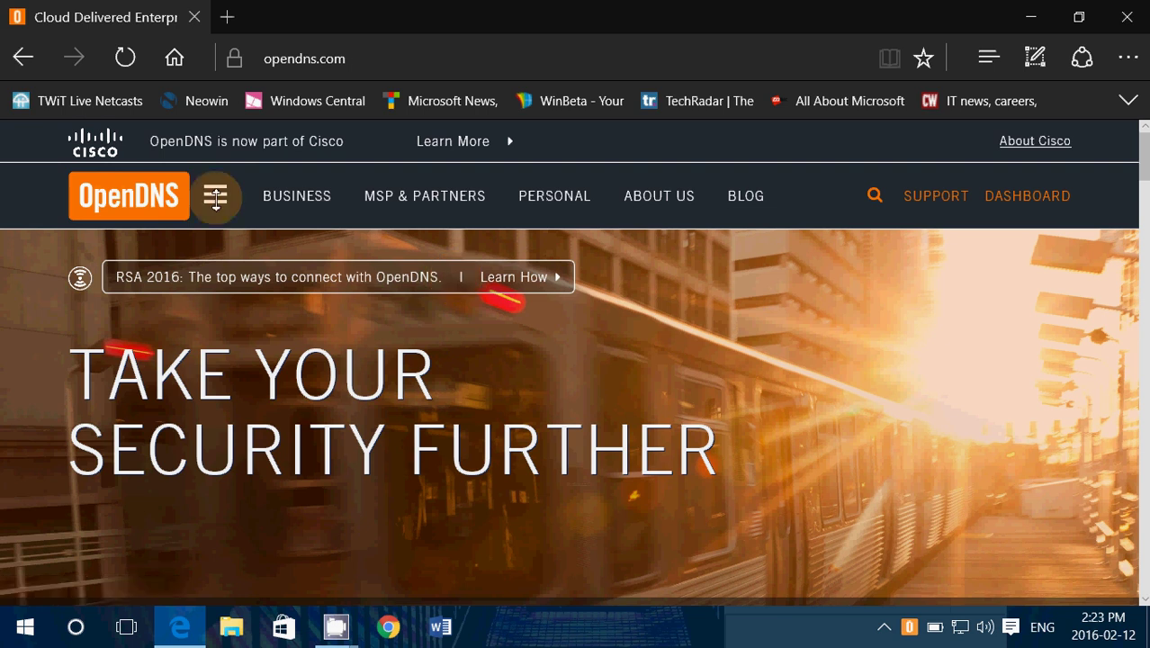
{"action": "left_click", "coordinate": [162, 196]}
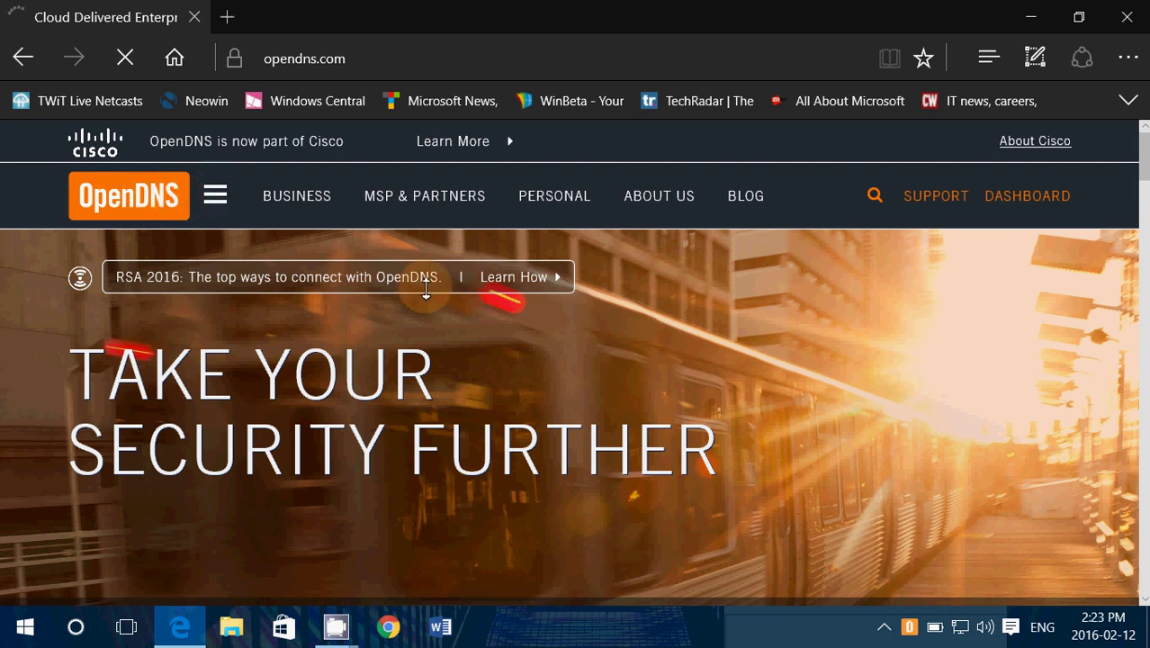
{"action": "scroll", "coordinate": [626, 346], "scroll_direction": "down", "scroll_amount": 5}
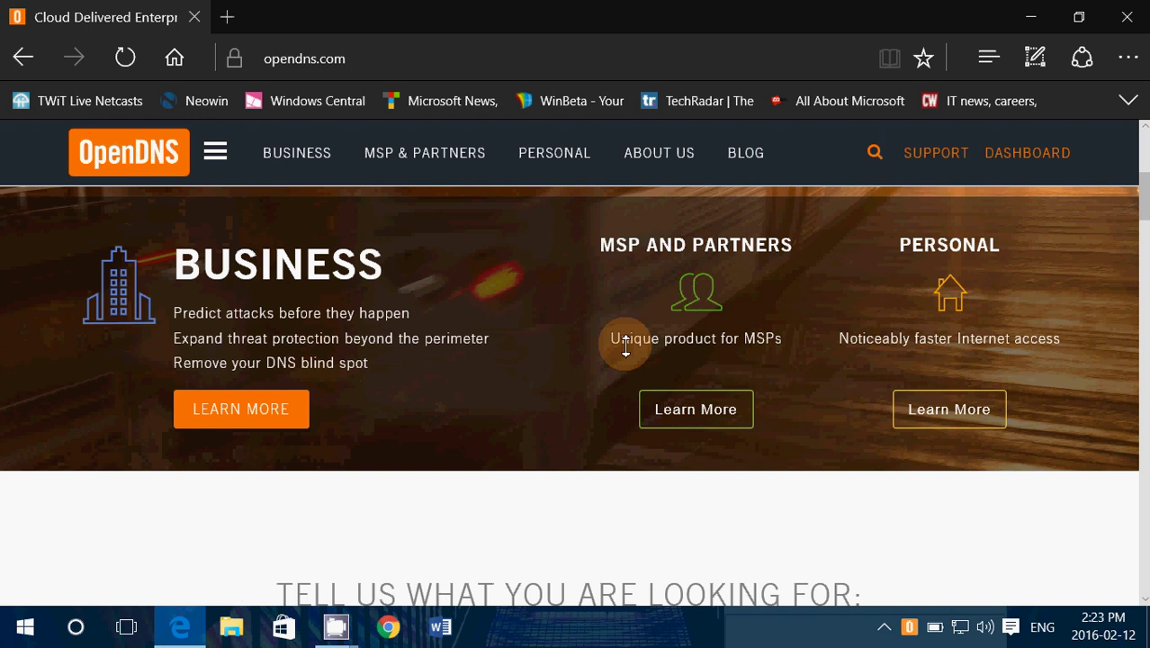
{"action": "scroll", "coordinate": [625, 346], "scroll_direction": "down", "scroll_amount": 3}
{"action": "scroll", "coordinate": [625, 347], "scroll_direction": "up", "scroll_amount": 8}
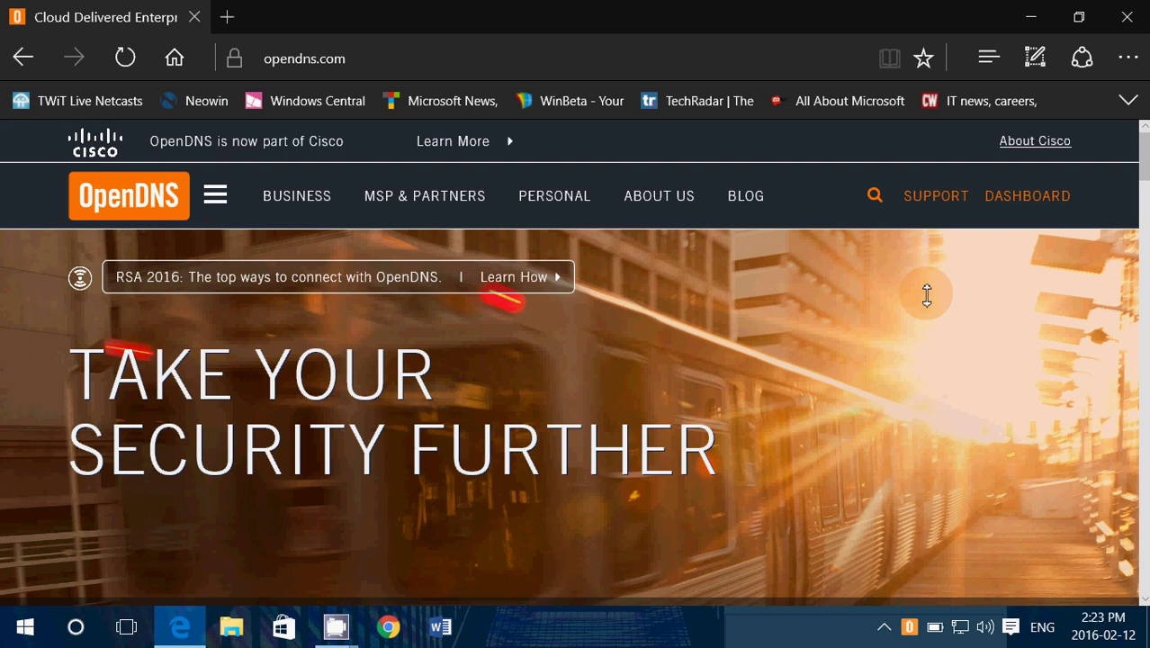
- Enter the OpenDNS Dashboard and go to its Settings tab listing the Home network
{"action": "left_click", "coordinate": [1012, 203]}
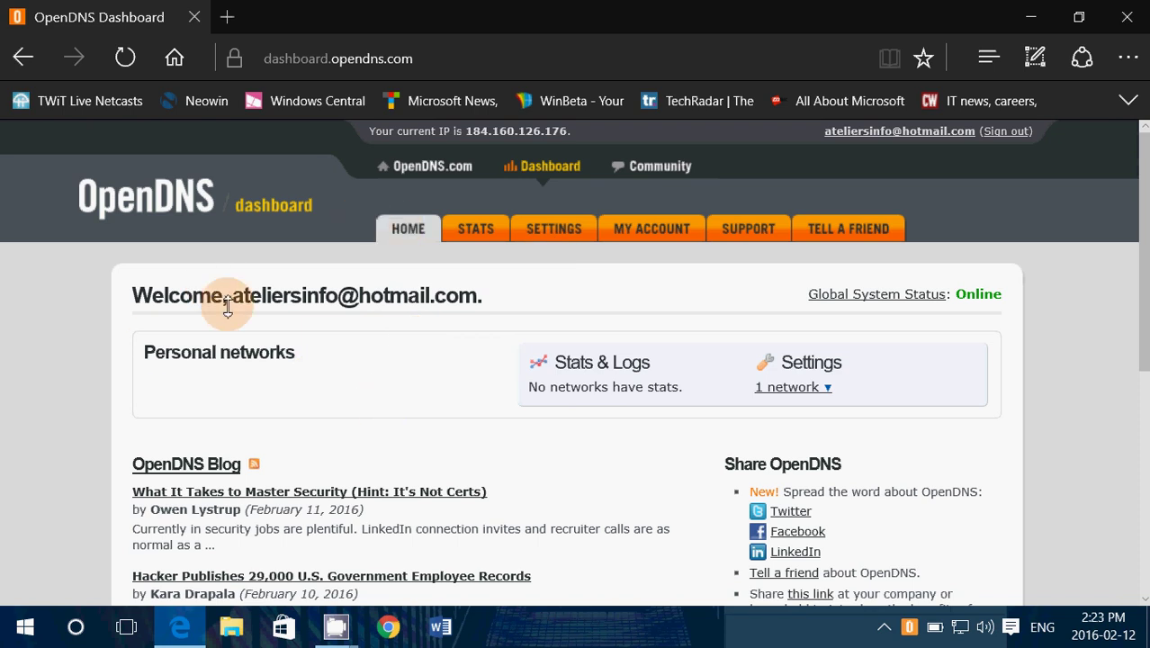
{"action": "scroll", "coordinate": [501, 407], "scroll_direction": "down", "scroll_amount": 1}
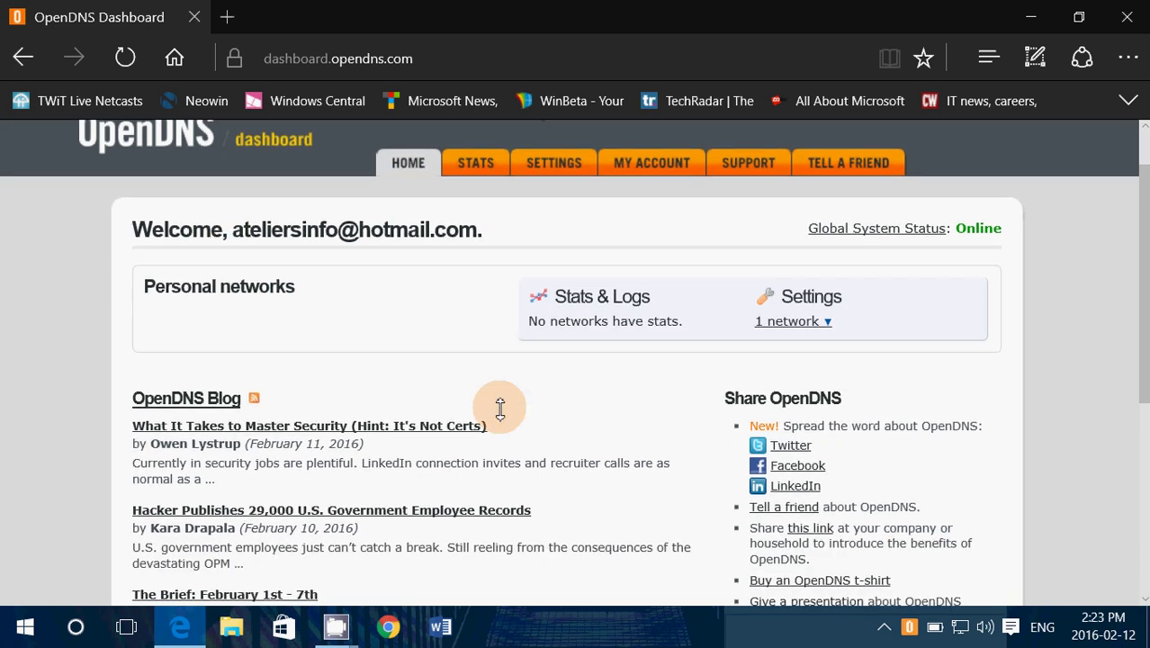
{"action": "scroll", "coordinate": [501, 407], "scroll_direction": "down", "scroll_amount": 2}
{"action": "scroll", "coordinate": [501, 407], "scroll_direction": "up", "scroll_amount": 2}
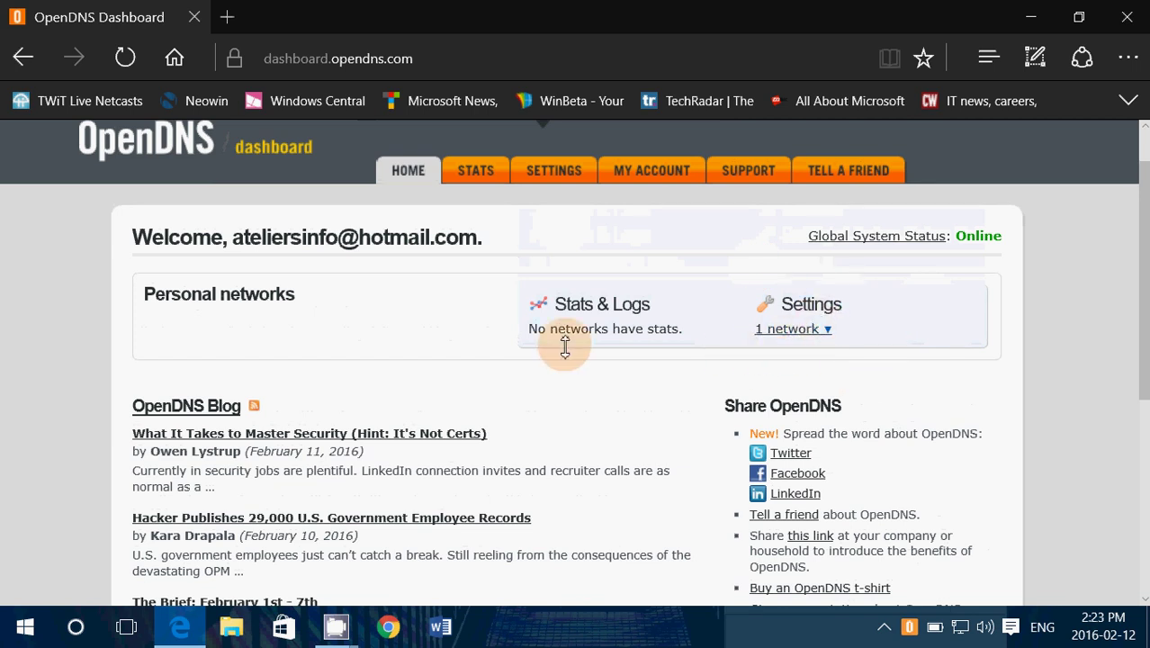
{"action": "left_click", "coordinate": [559, 172]}
{"action": "scroll", "coordinate": [561, 385], "scroll_direction": "down", "scroll_amount": 1}
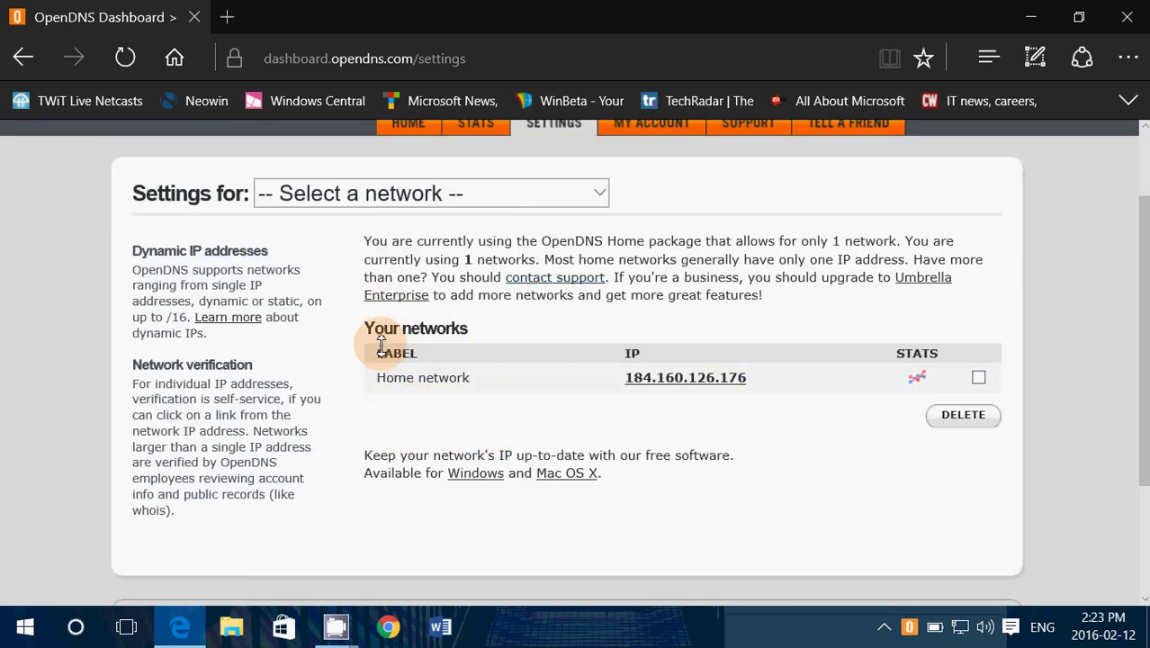
{"action": "scroll", "coordinate": [552, 416], "scroll_direction": "down", "scroll_amount": 2}
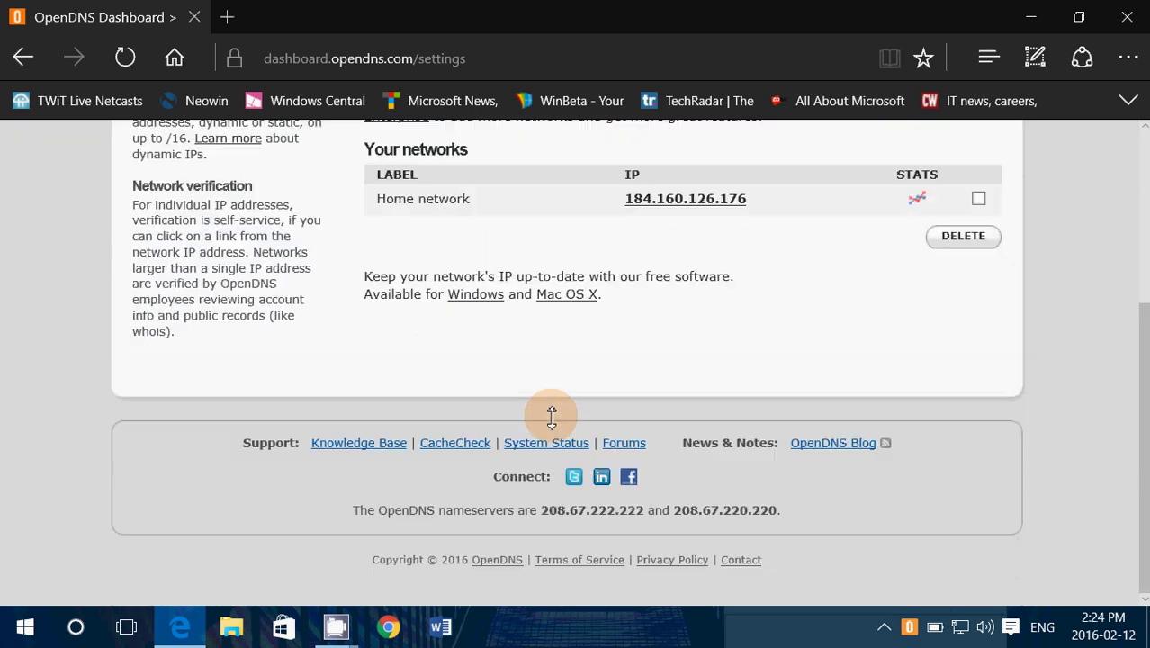
{"action": "scroll", "coordinate": [552, 416], "scroll_direction": "up", "scroll_amount": 3}
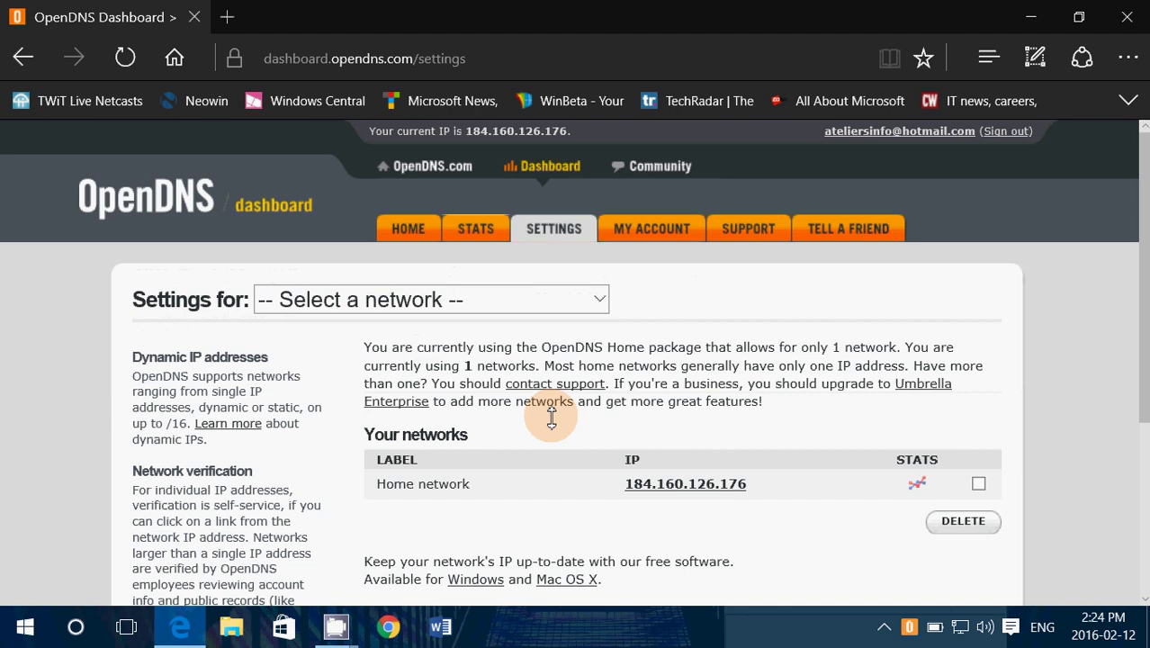
- Choose Home network under 'Settings for' and scroll to its filtering levels and APPLY button
{"action": "left_click", "coordinate": [504, 301]}
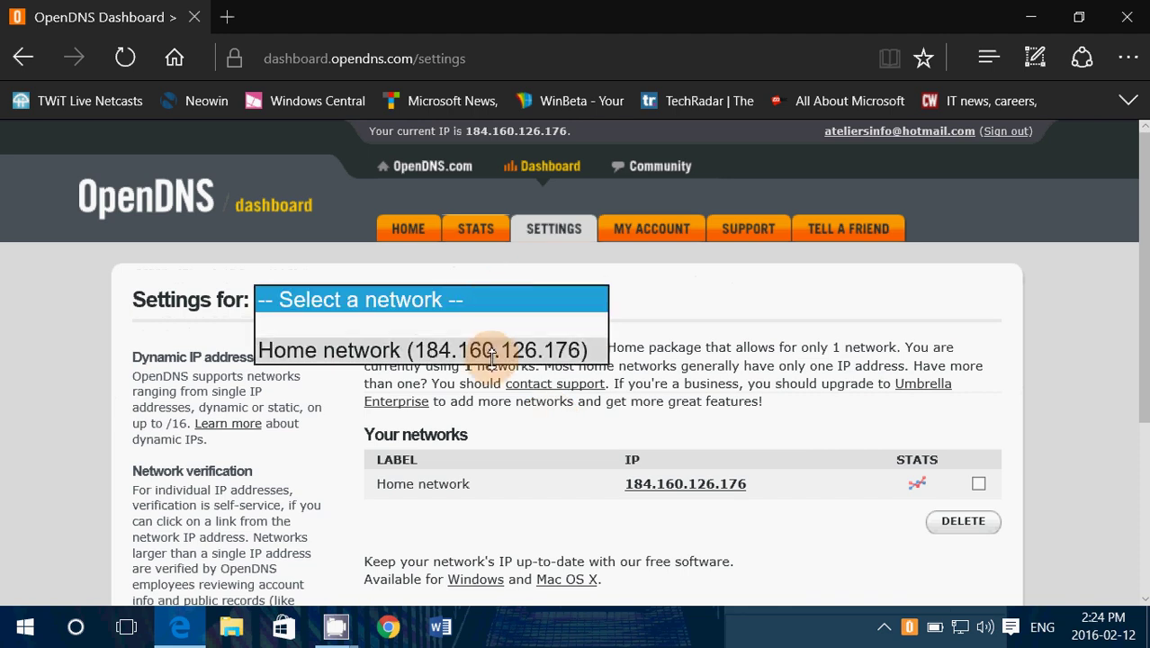
{"action": "left_click", "coordinate": [493, 353]}
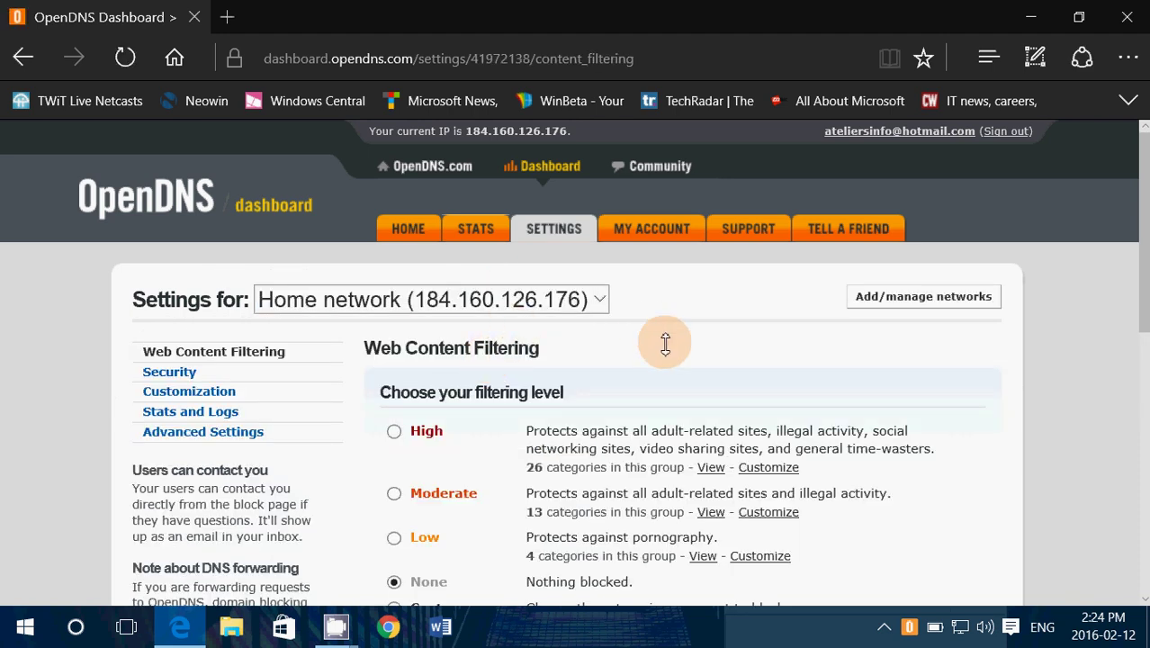
{"action": "scroll", "coordinate": [664, 338], "scroll_direction": "down", "scroll_amount": 2}
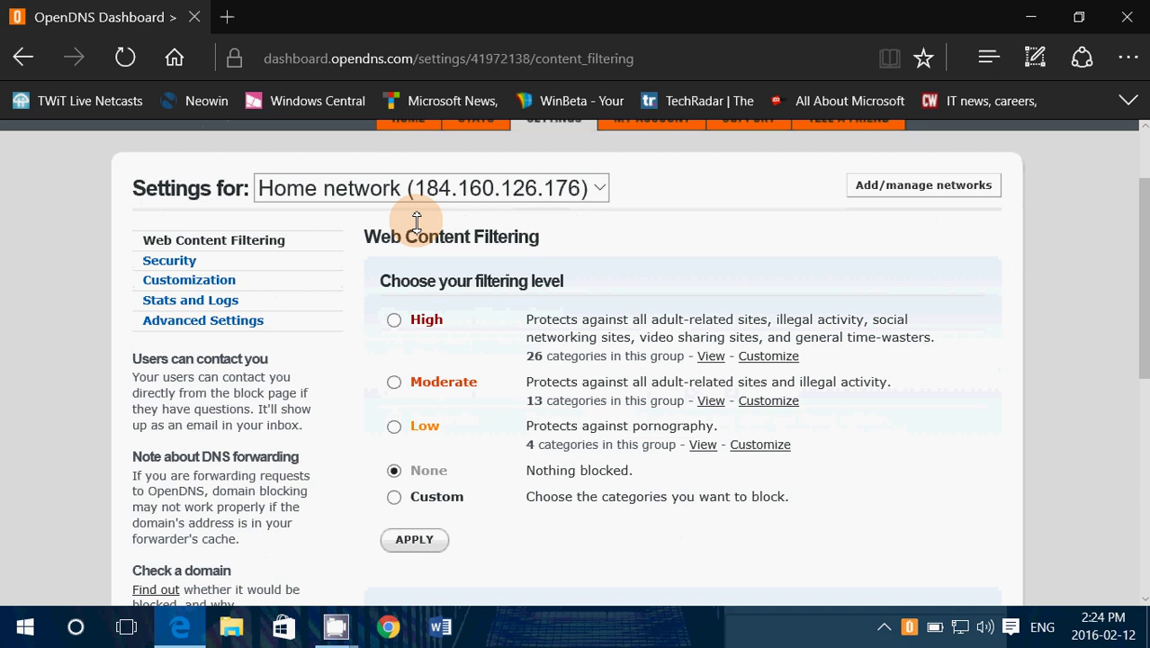
{"action": "scroll", "coordinate": [495, 529], "scroll_direction": "down", "scroll_amount": 1}
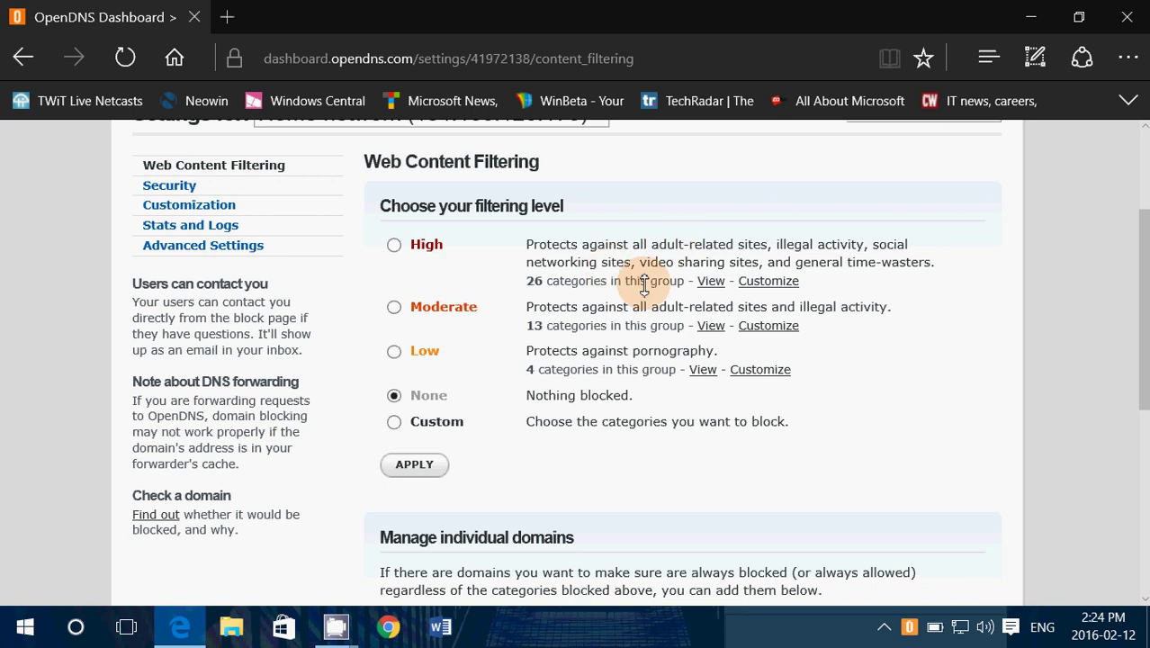
{"action": "scroll", "coordinate": [621, 504], "scroll_direction": "down", "scroll_amount": 3}
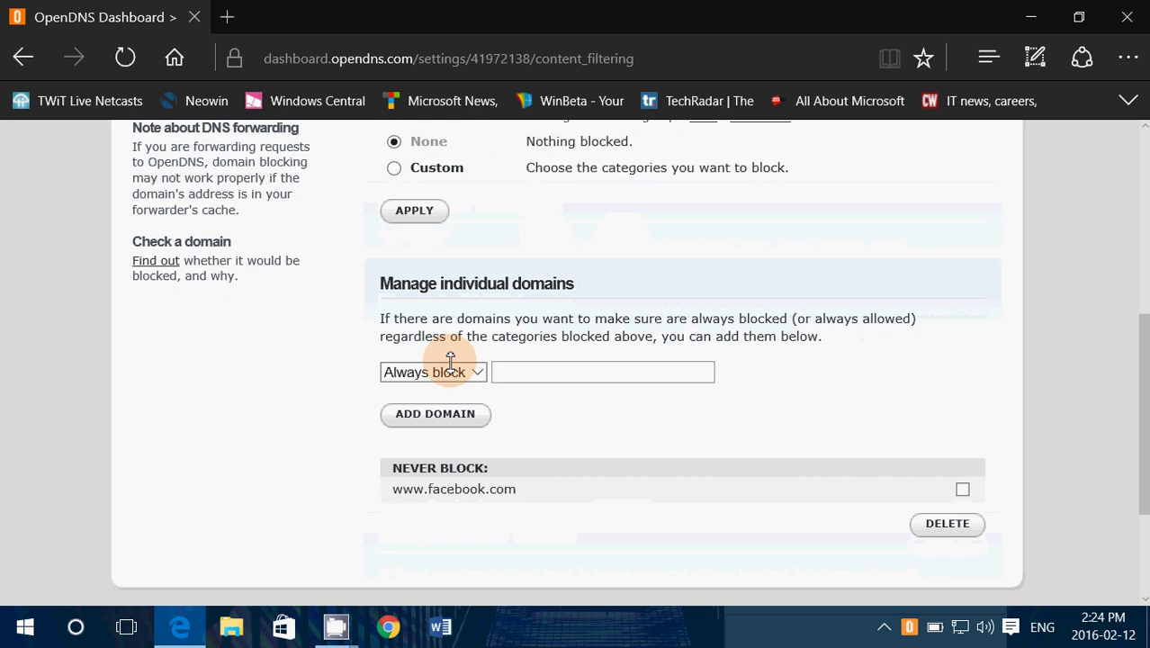
{"action": "left_click", "coordinate": [503, 371]}
{"action": "left_click", "coordinate": [528, 372]}
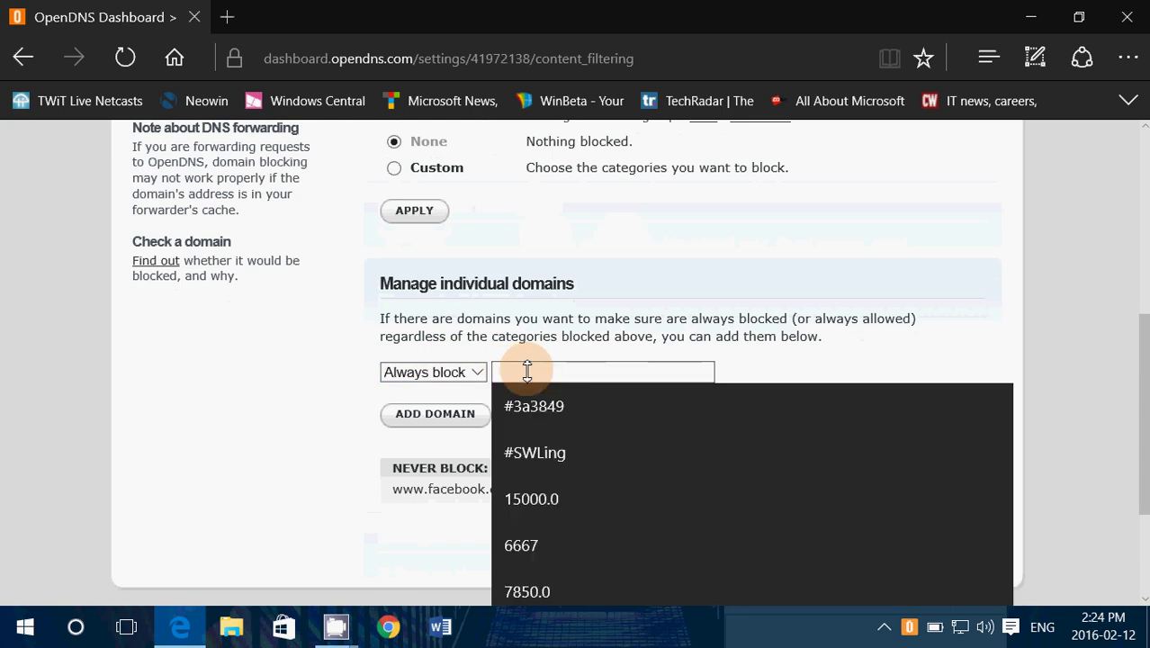
{"action": "type", "text": "www.face"}
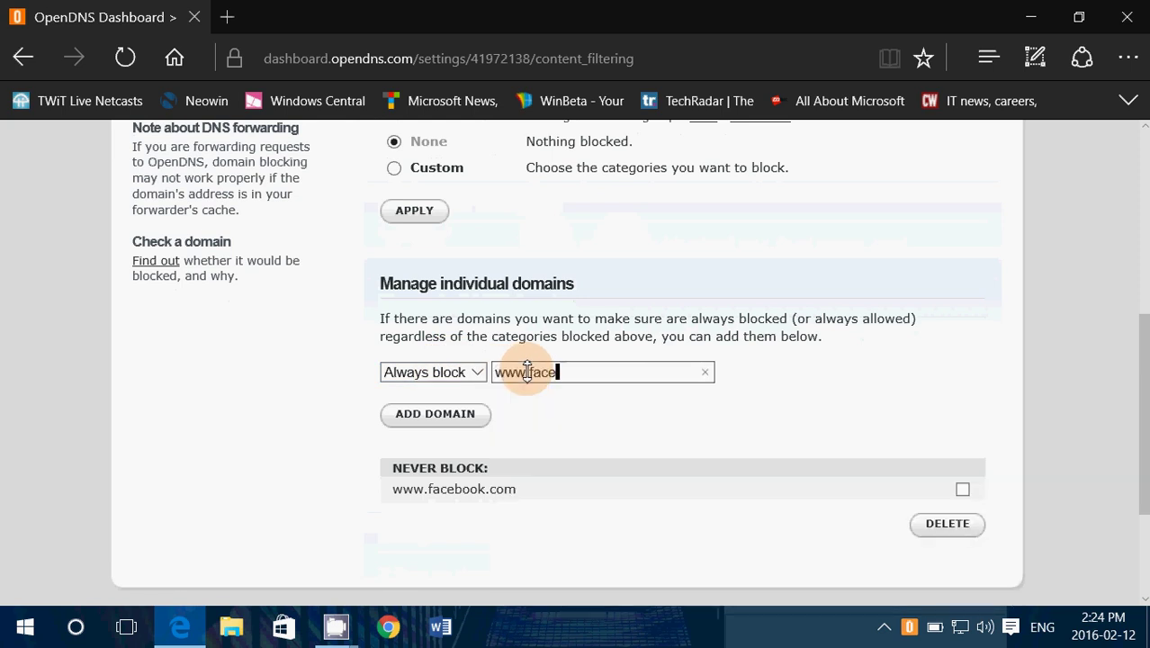
{"action": "type", "text": "book.com"}
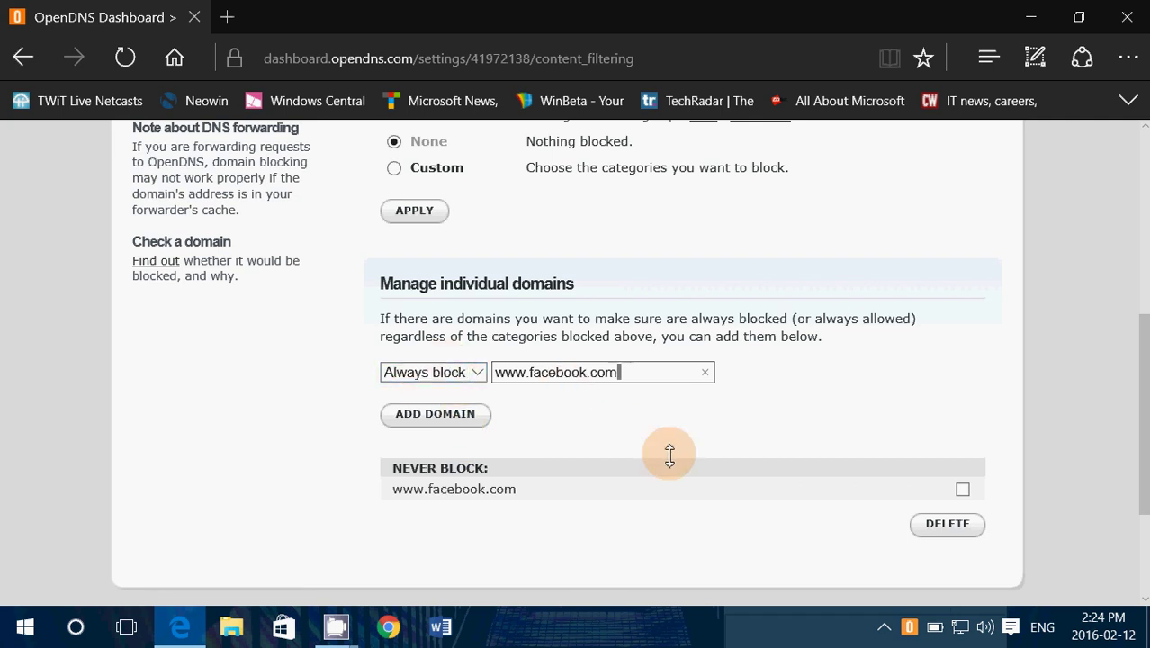
{"action": "key", "text": "BackSpace"}
{"action": "key", "text": "BackSpace"}
{"action": "key", "text": "BackSpace"}
{"action": "key", "text": "BackSpace"}
{"action": "key", "text": "BackSpace"}
{"action": "key", "text": "BackSpace"}
{"action": "key", "text": "BackSpace"}
{"action": "key", "text": "BackSpace"}
{"action": "key", "text": "BackSpace"}
{"action": "key", "text": "BackSpace"}
{"action": "key", "text": "BackSpace"}
{"action": "key", "text": "BackSpace"}
{"action": "key", "text": "BackSpace"}
{"action": "key", "text": "BackSpace"}
{"action": "key", "text": "BackSpace"}
{"action": "key", "text": "BackSpace"}
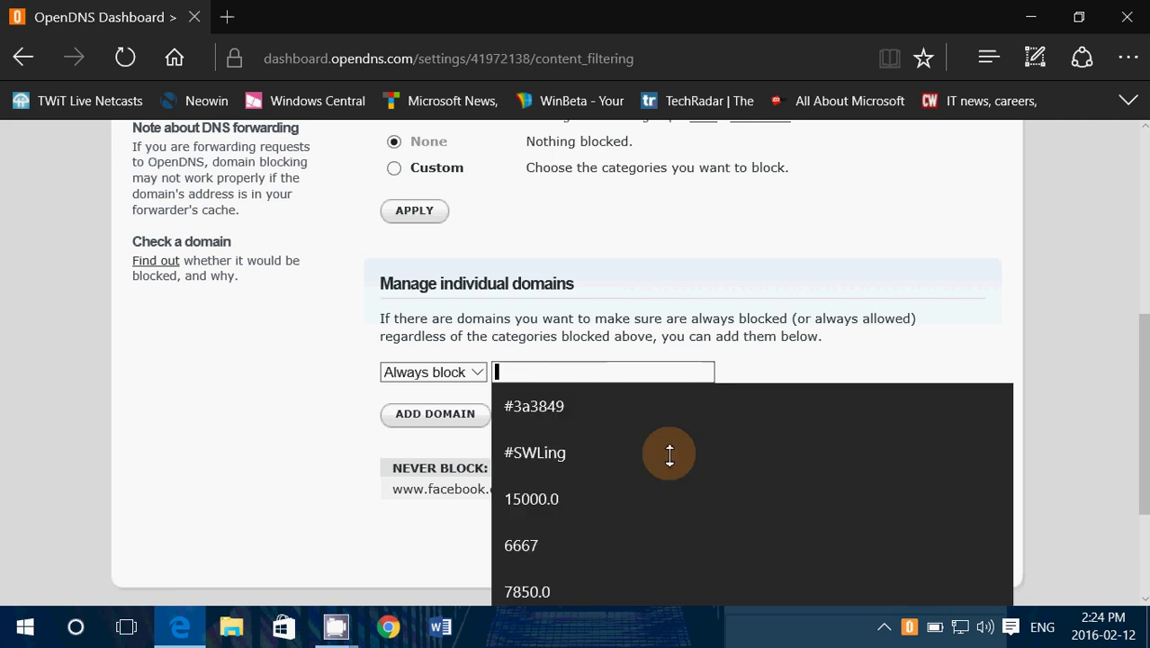
{"action": "left_click", "coordinate": [1084, 336]}
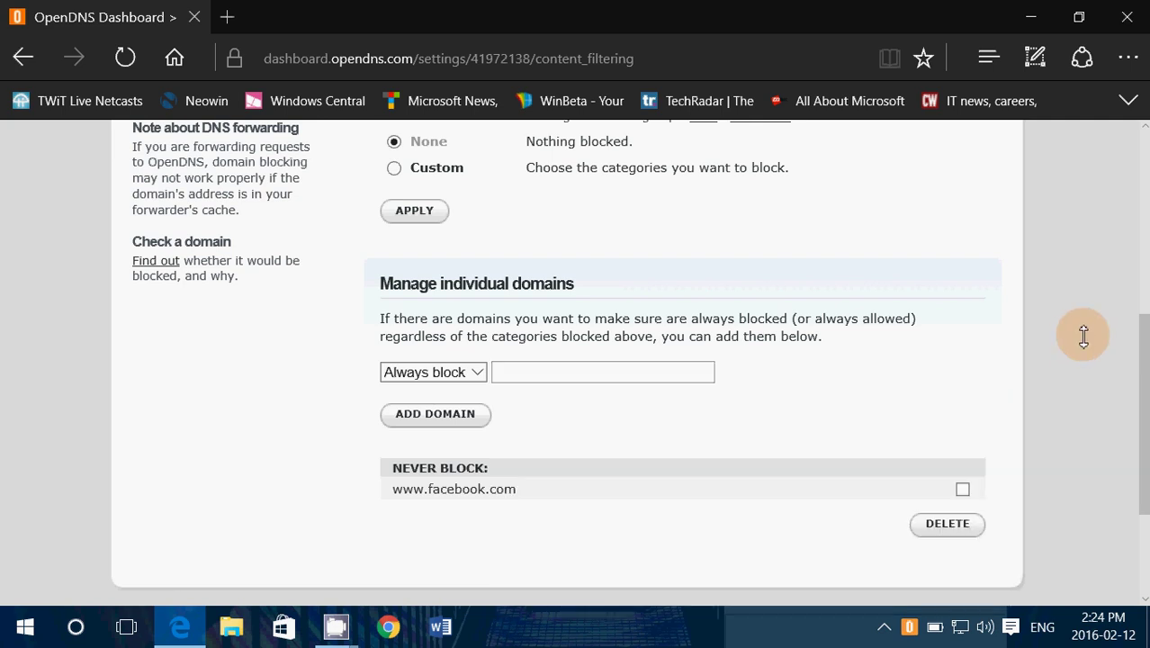
{"action": "scroll", "coordinate": [794, 501], "scroll_direction": "down", "scroll_amount": 2}
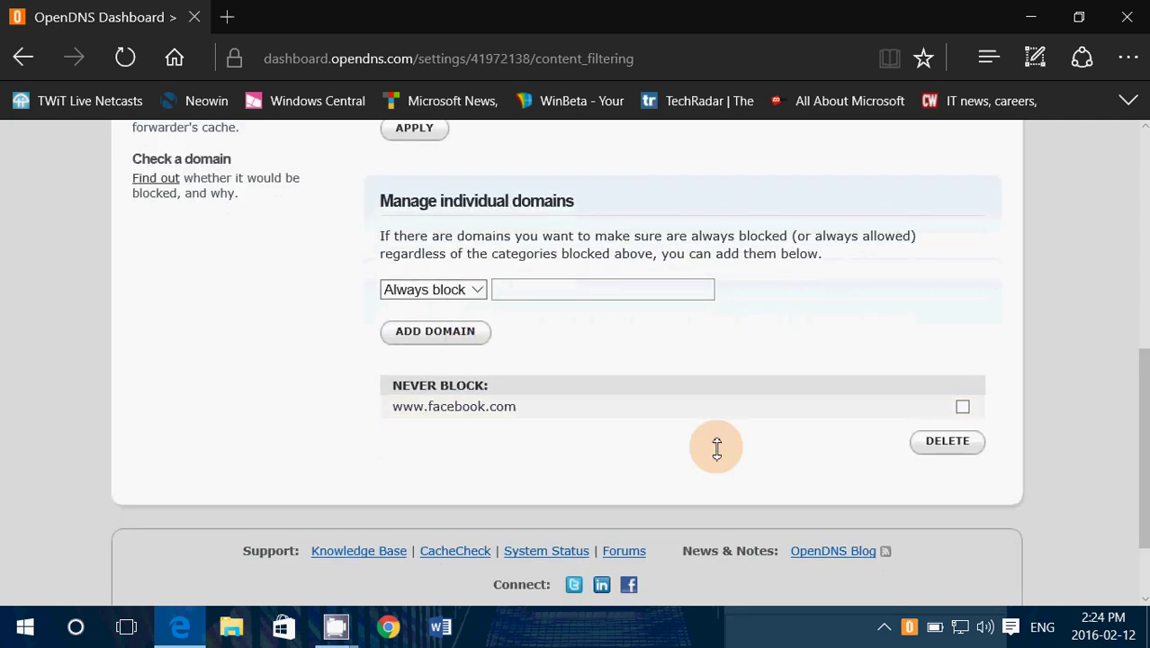
{"action": "left_click", "coordinate": [963, 406]}
{"action": "left_click", "coordinate": [948, 441]}
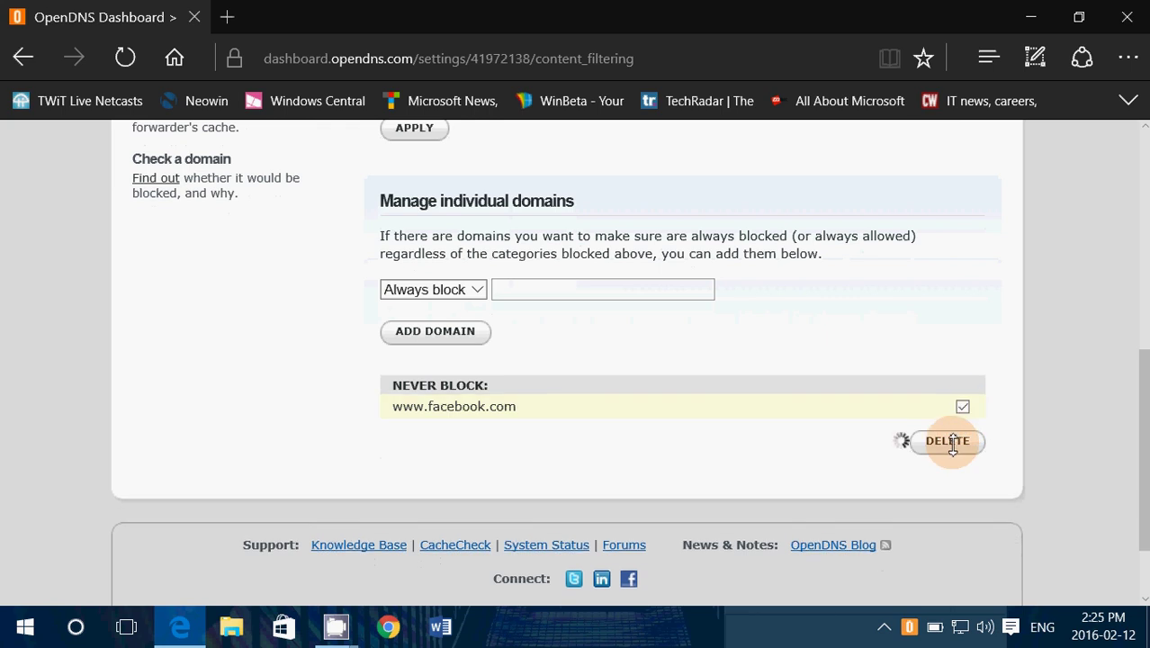
{"action": "left_click", "coordinate": [447, 289]}
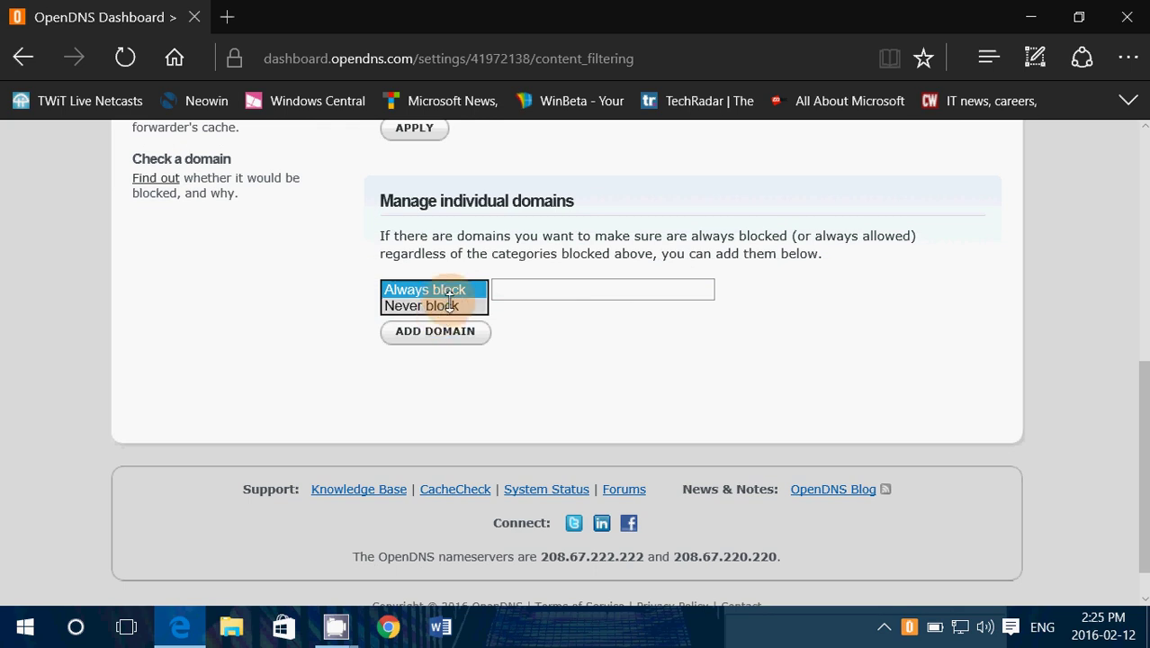
{"action": "left_click", "coordinate": [468, 305]}
{"action": "left_click", "coordinate": [553, 290]}
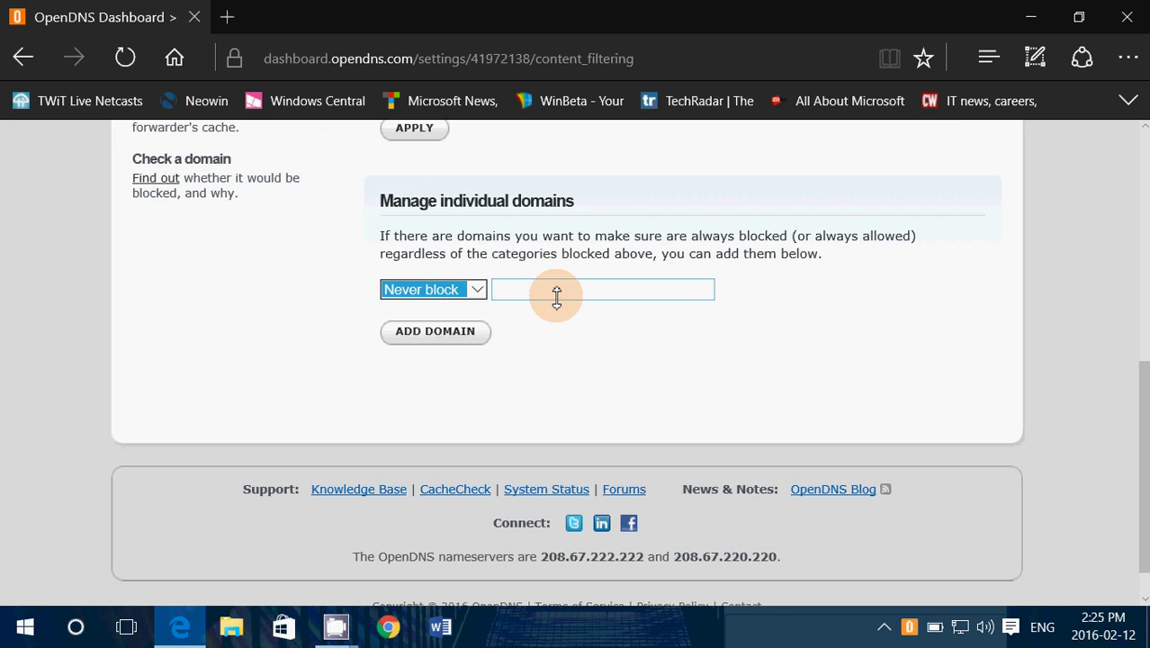
{"action": "left_click", "coordinate": [460, 291]}
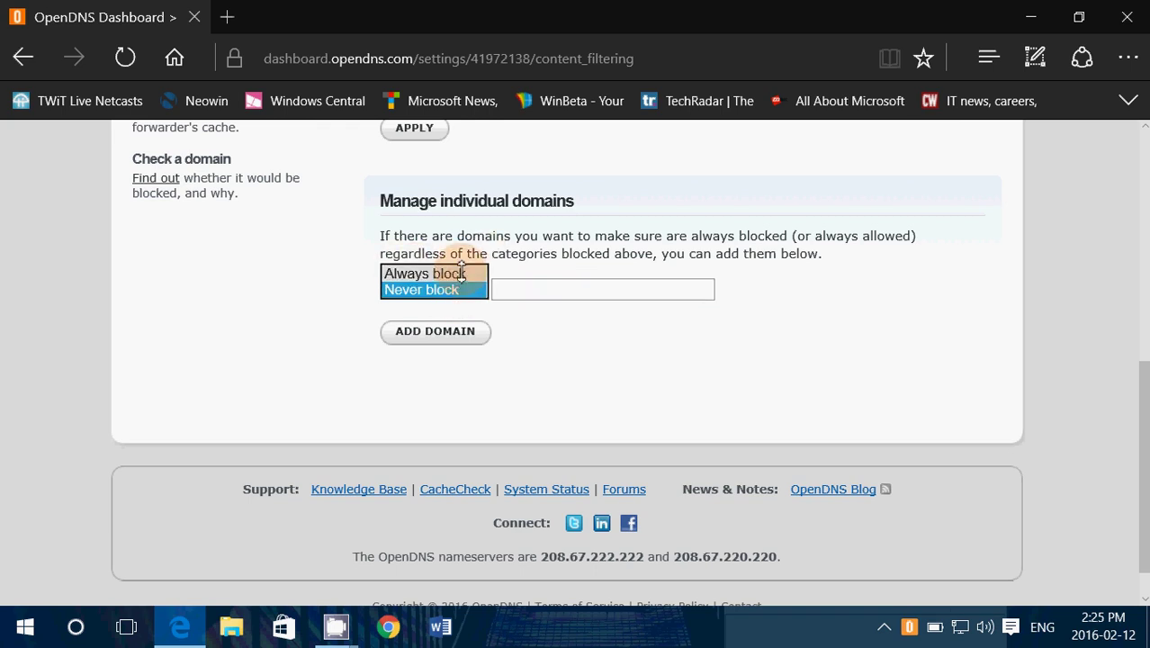
{"action": "left_click", "coordinate": [467, 274]}
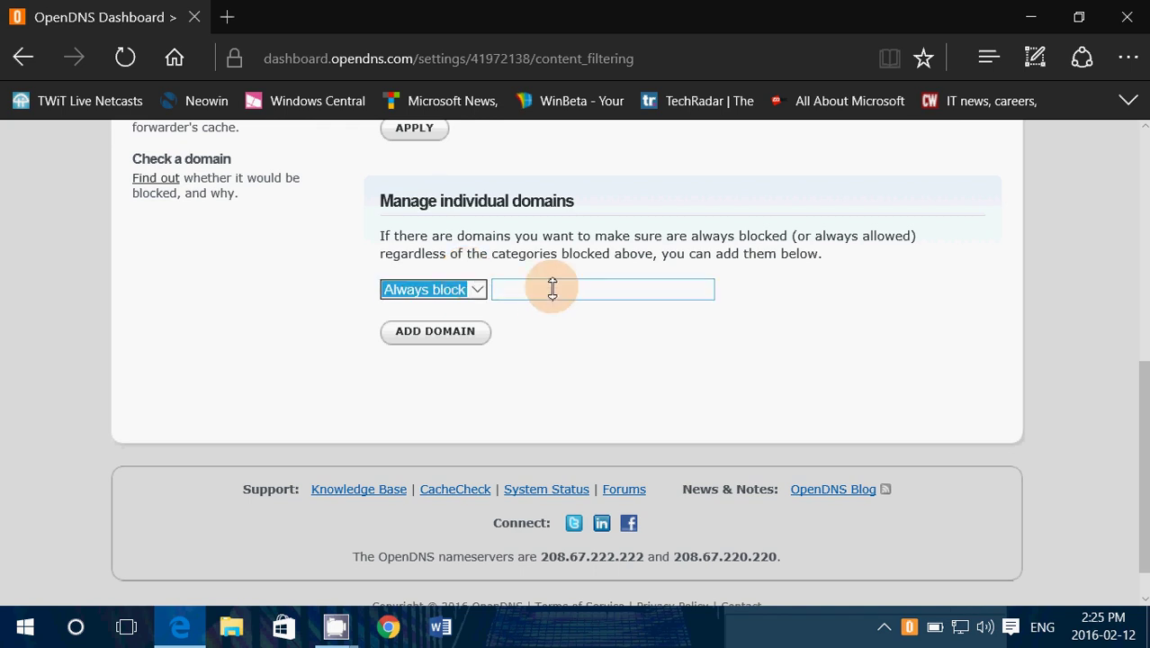
- Customize the High level so filtering becomes Custom with Alcohol, Gambling and Pornography checked
{"action": "scroll", "coordinate": [552, 288], "scroll_direction": "up", "scroll_amount": 5}
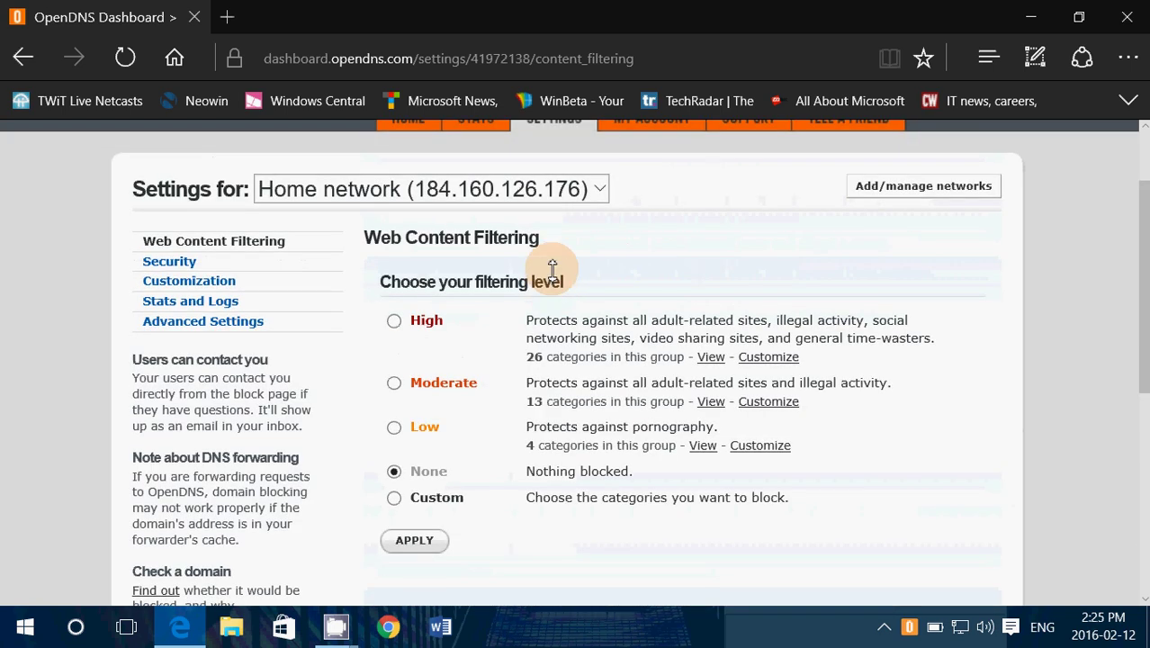
{"action": "scroll", "coordinate": [640, 228], "scroll_direction": "down", "scroll_amount": 3}
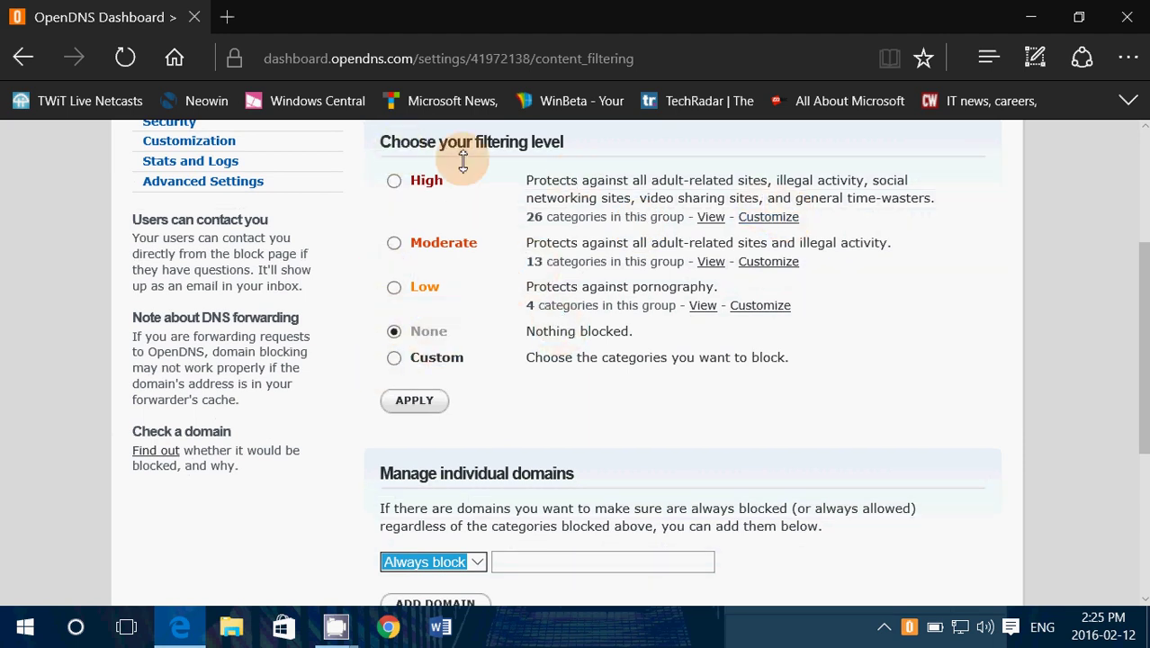
{"action": "left_click", "coordinate": [766, 216]}
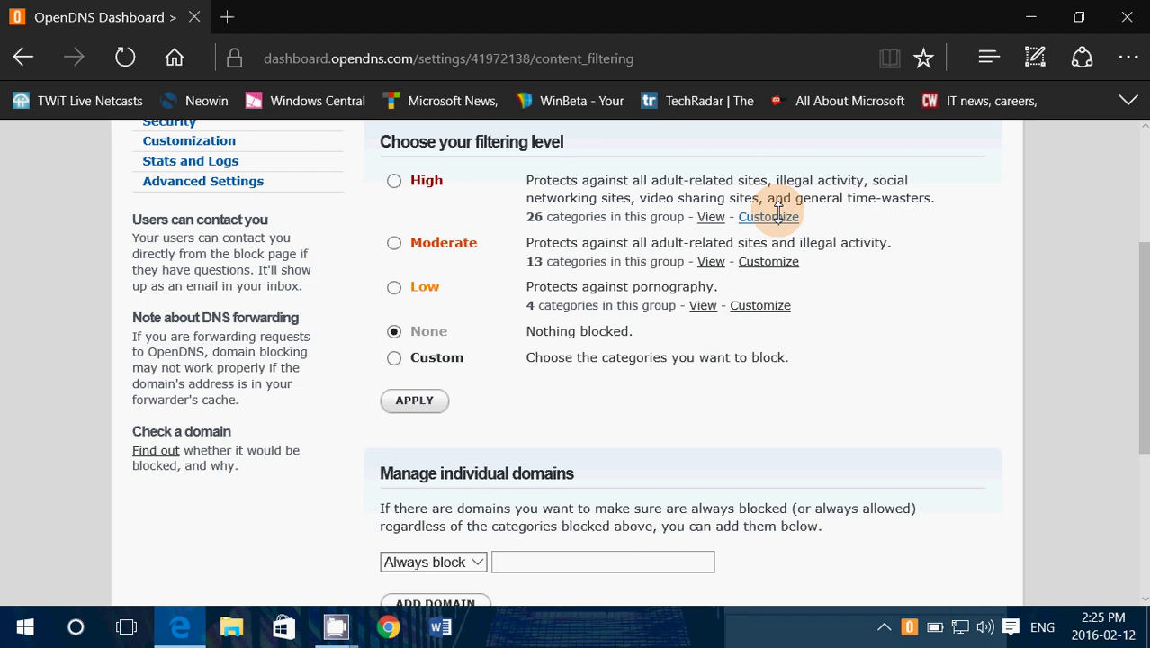
{"action": "scroll", "coordinate": [731, 343], "scroll_direction": "down", "scroll_amount": 3}
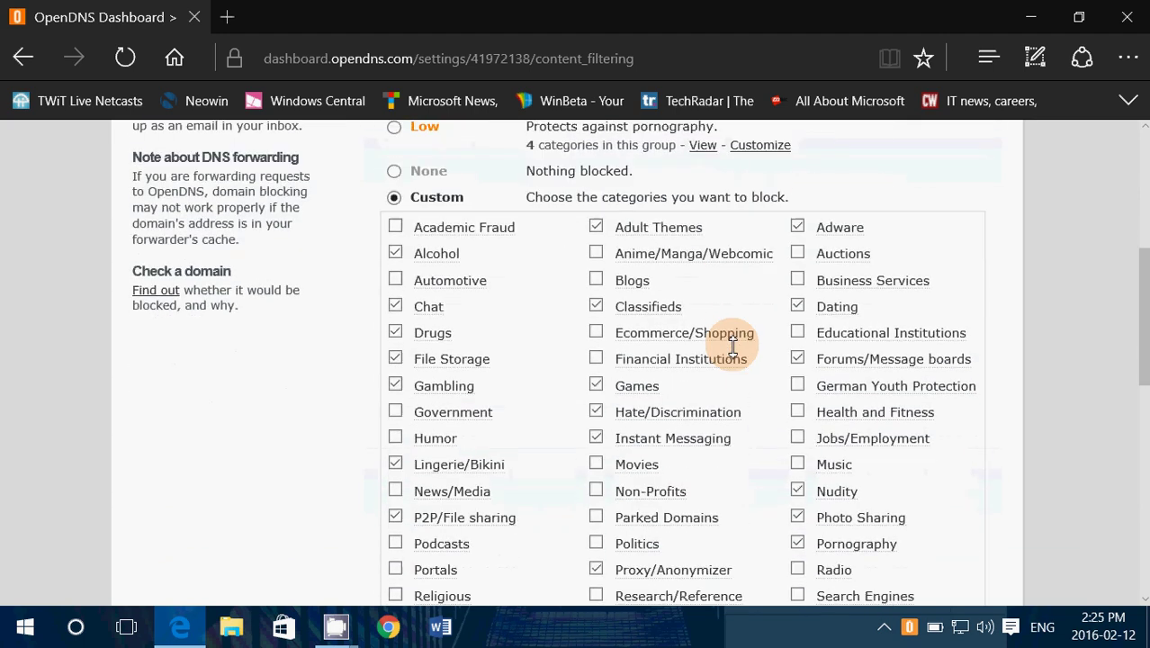
{"action": "scroll", "coordinate": [733, 346], "scroll_direction": "down", "scroll_amount": 1}
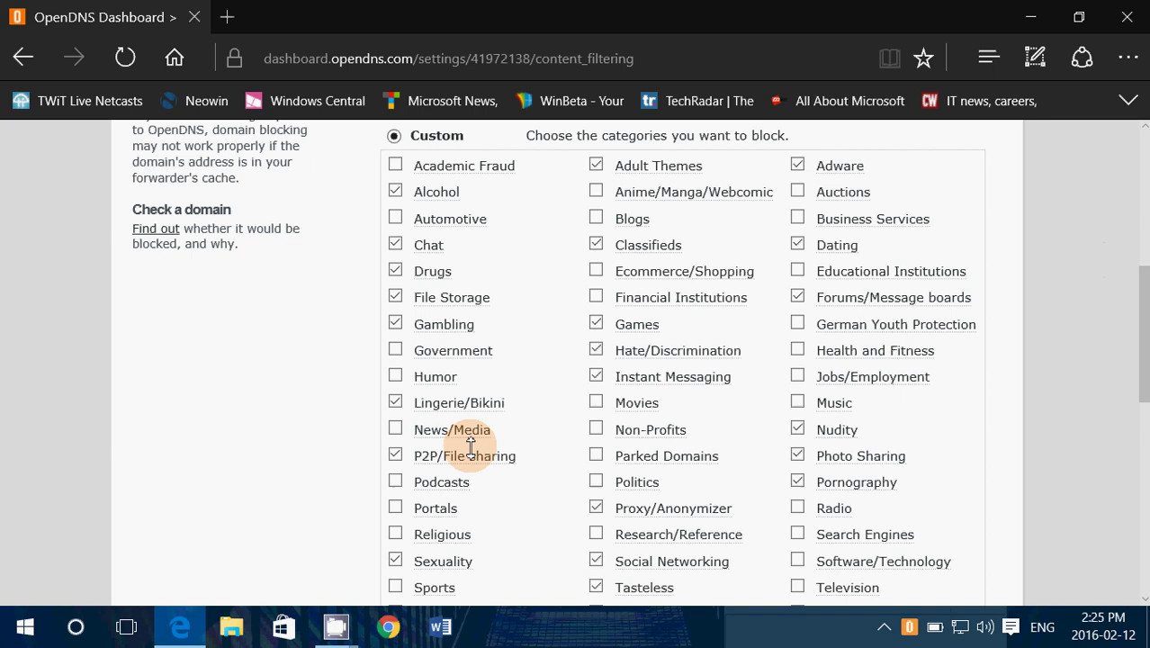
{"action": "scroll", "coordinate": [419, 250], "scroll_direction": "up", "scroll_amount": 5}
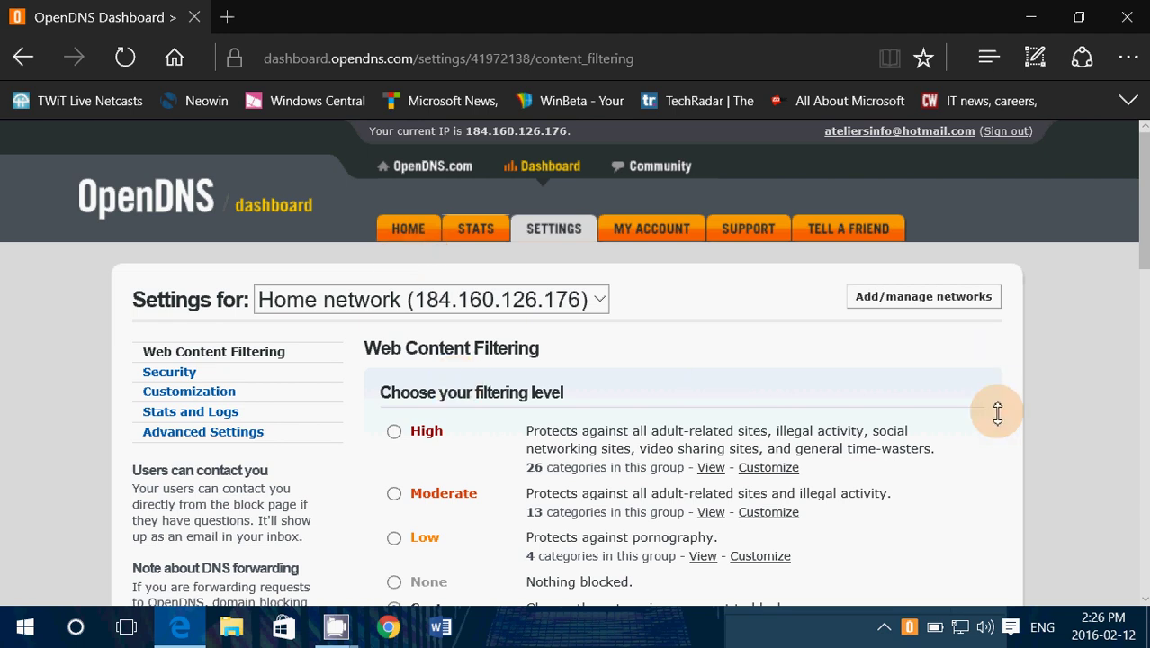
- Review the custom category list, then launch OpenDNS Updater from the system tray
{"action": "scroll", "coordinate": [951, 414], "scroll_direction": "down", "scroll_amount": 4}
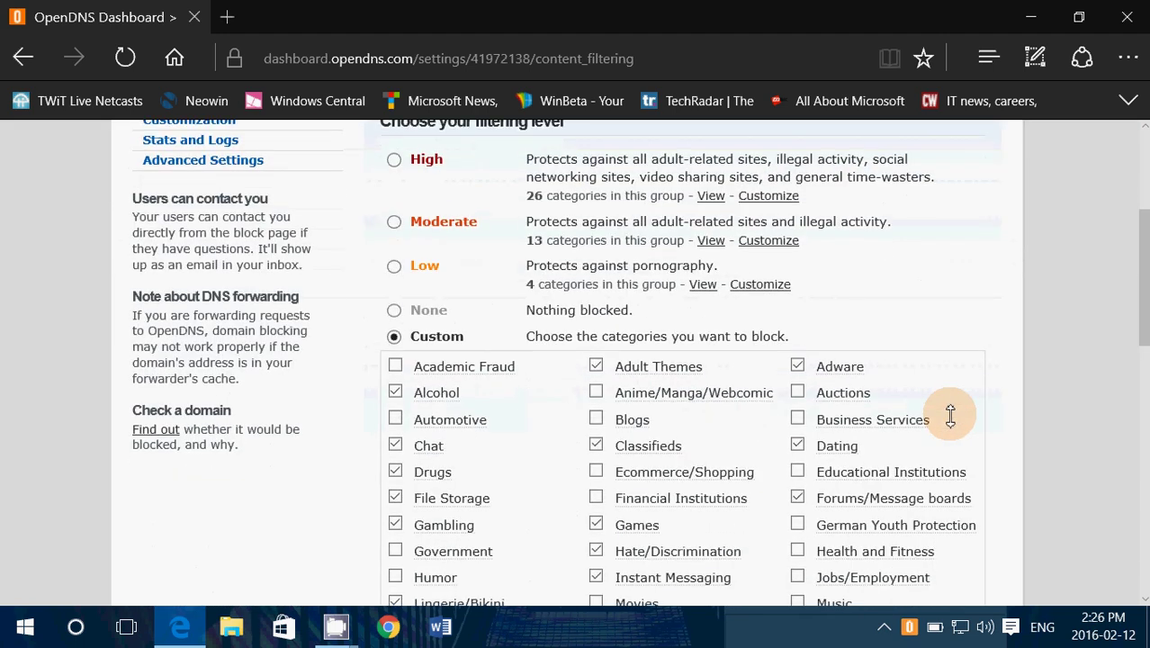
{"action": "scroll", "coordinate": [951, 415], "scroll_direction": "up", "scroll_amount": 4}
{"action": "scroll", "coordinate": [1017, 377], "scroll_direction": "down", "scroll_amount": 2}
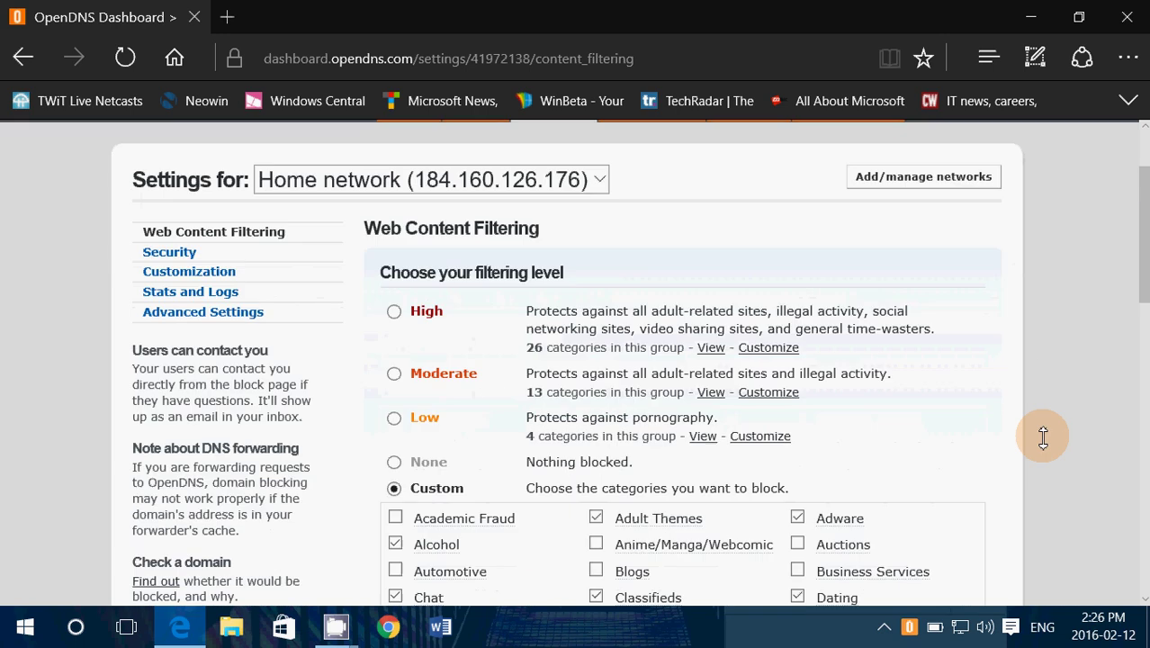
{"action": "scroll", "coordinate": [1043, 437], "scroll_direction": "down", "scroll_amount": 1}
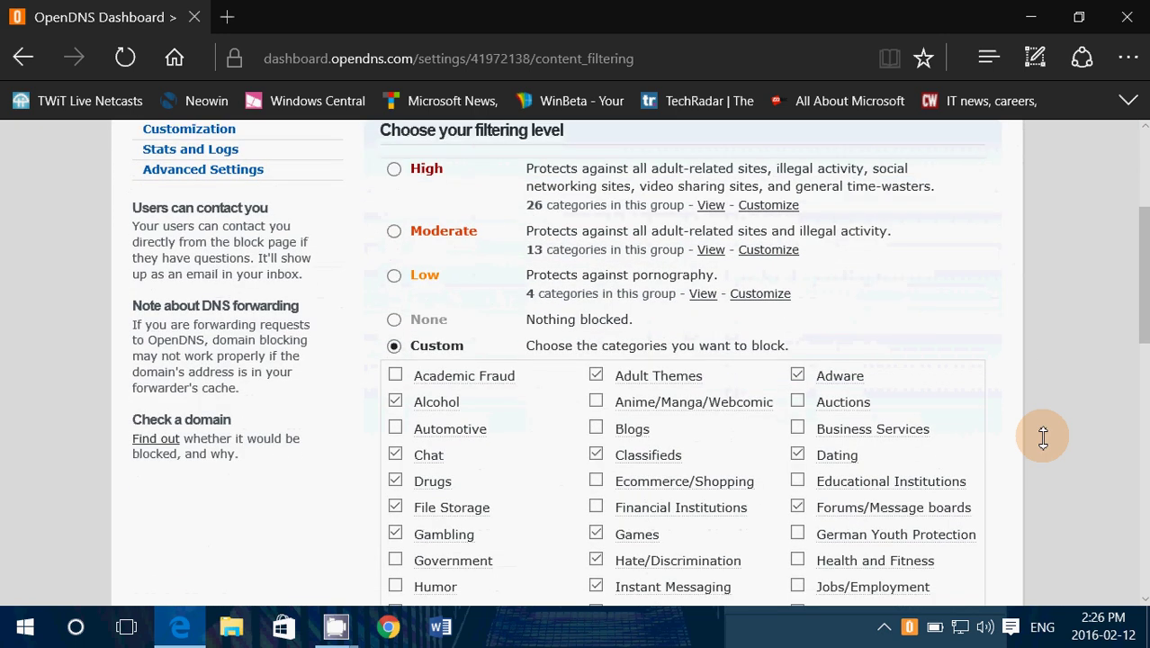
{"action": "scroll", "coordinate": [1043, 437], "scroll_direction": "up", "scroll_amount": 3}
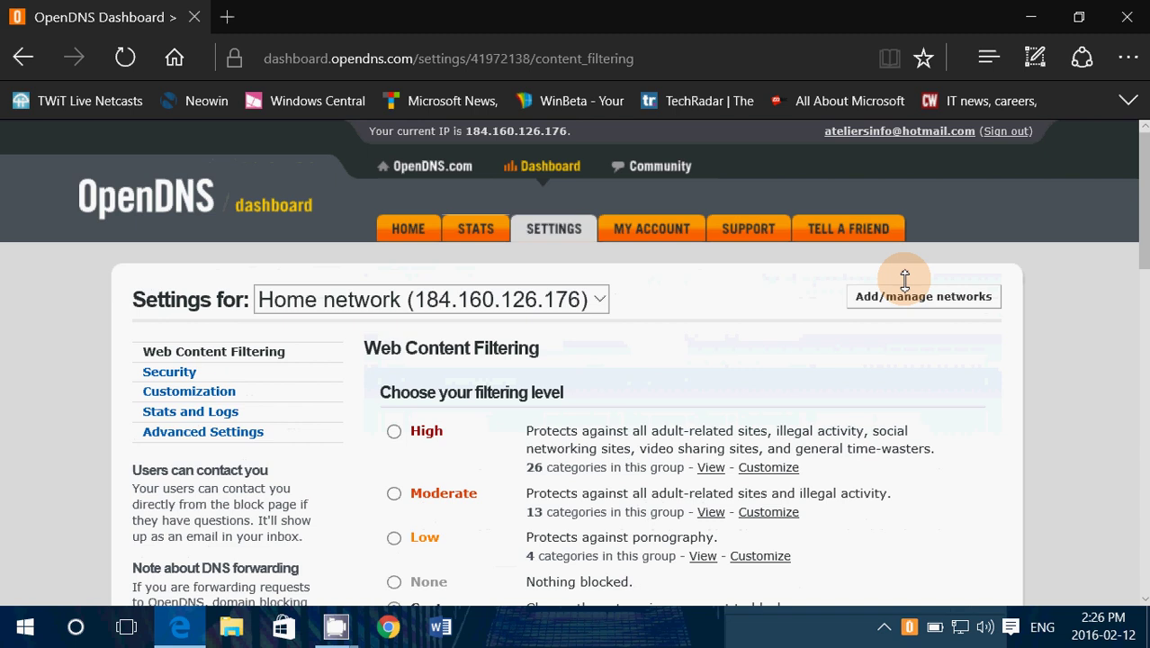
{"action": "scroll", "coordinate": [999, 428], "scroll_direction": "down", "scroll_amount": 3}
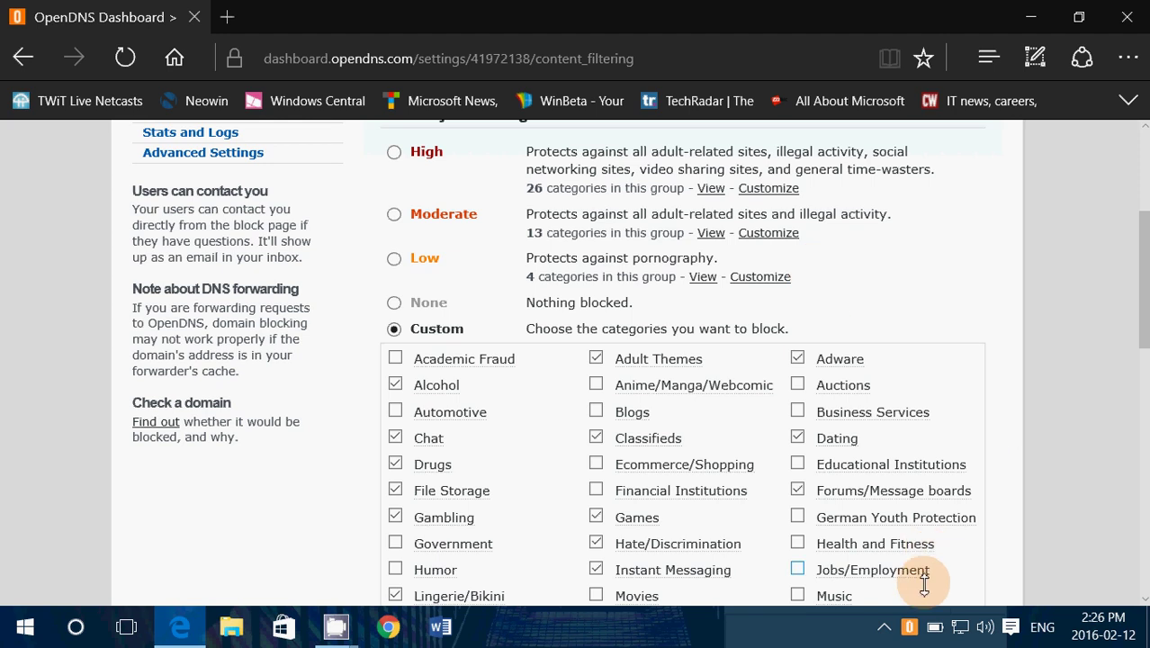
{"action": "left_click", "coordinate": [911, 632]}
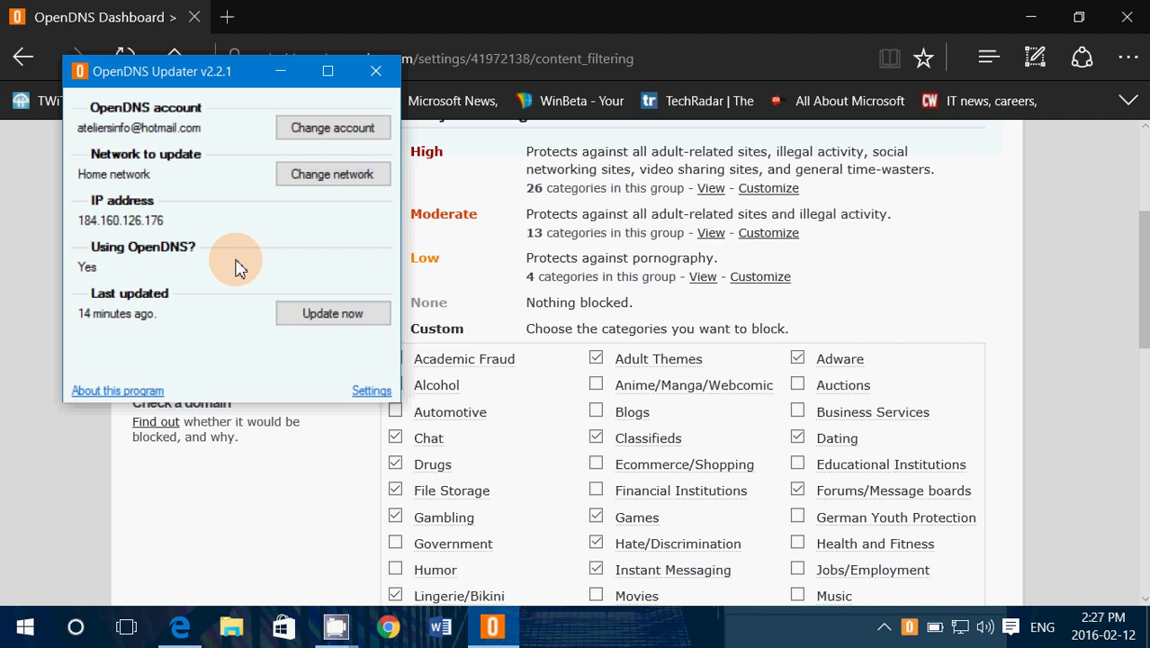
- Run Update now so the updater reads 'less than a minute ago', then close it
{"action": "left_click", "coordinate": [356, 322]}
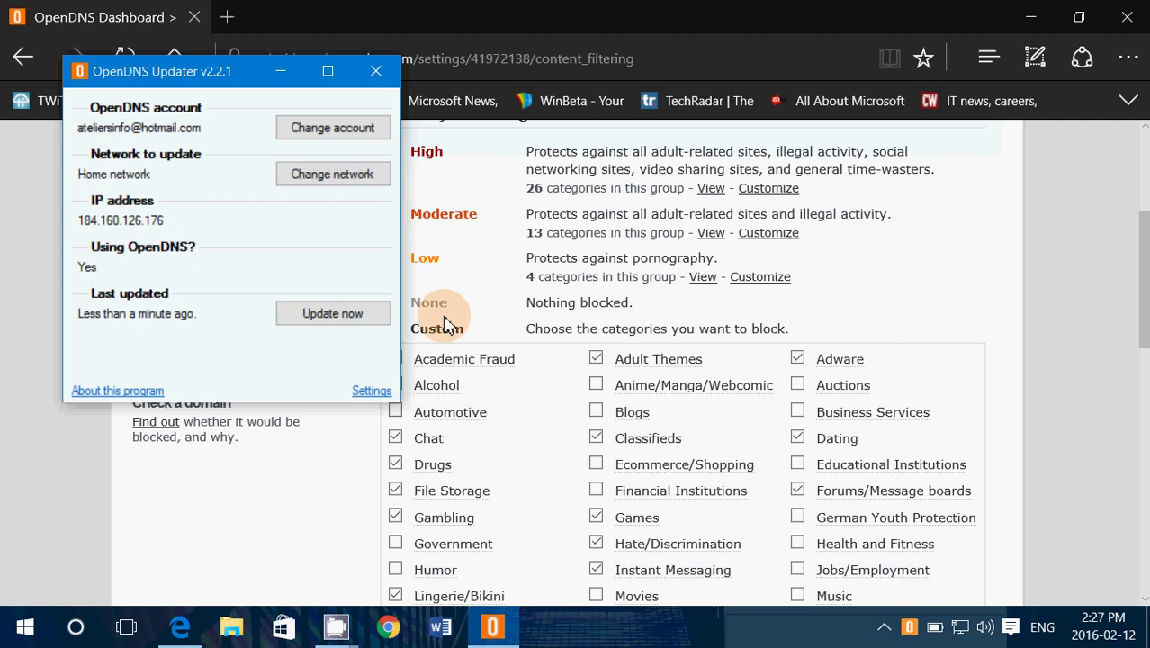
{"action": "left_click", "coordinate": [376, 76]}
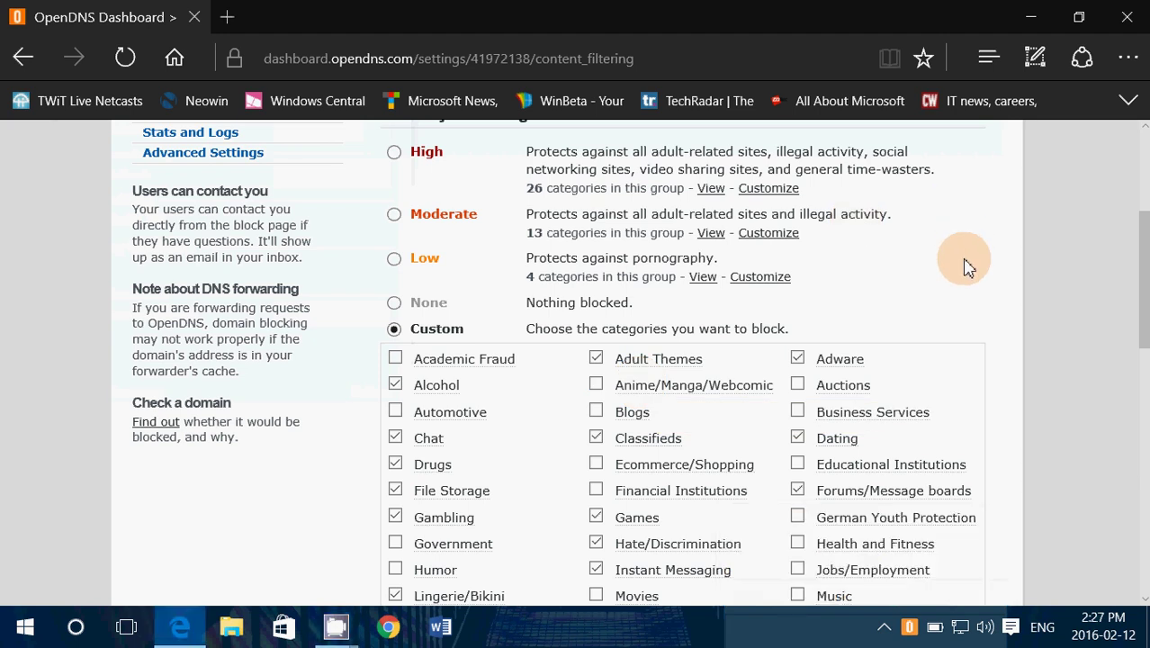
- Pass through the STATS tab to the Dashboard HOME page showing the personal network and Online status
{"action": "scroll", "coordinate": [964, 266], "scroll_direction": "down", "scroll_amount": 6}
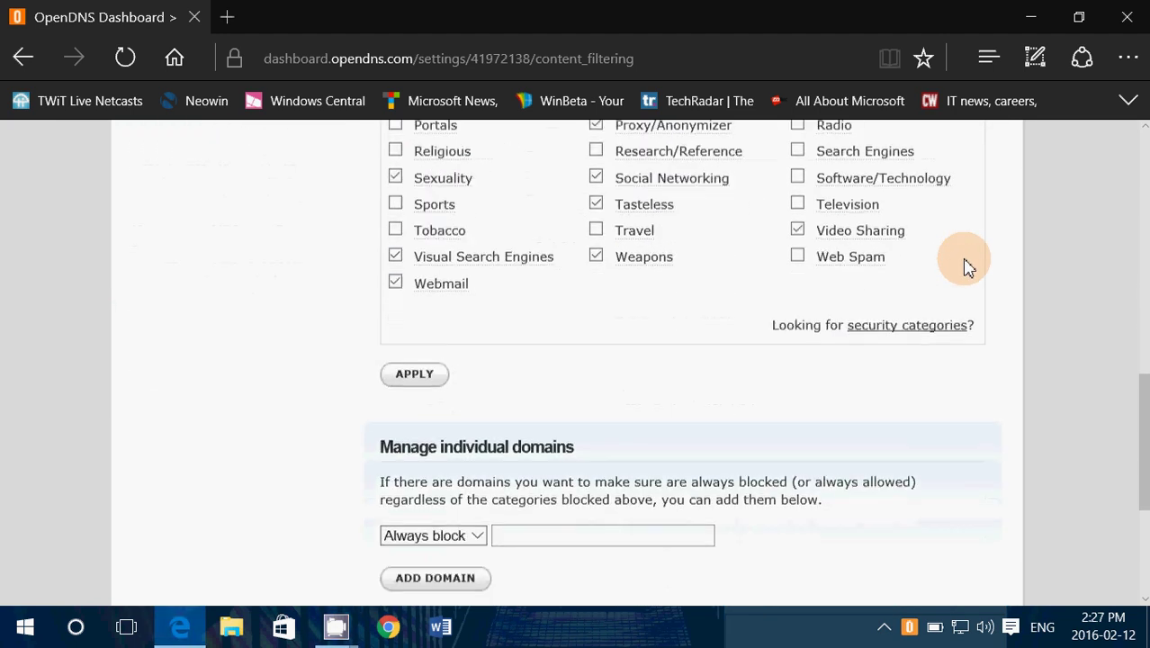
{"action": "scroll", "coordinate": [964, 266], "scroll_direction": "up", "scroll_amount": 8}
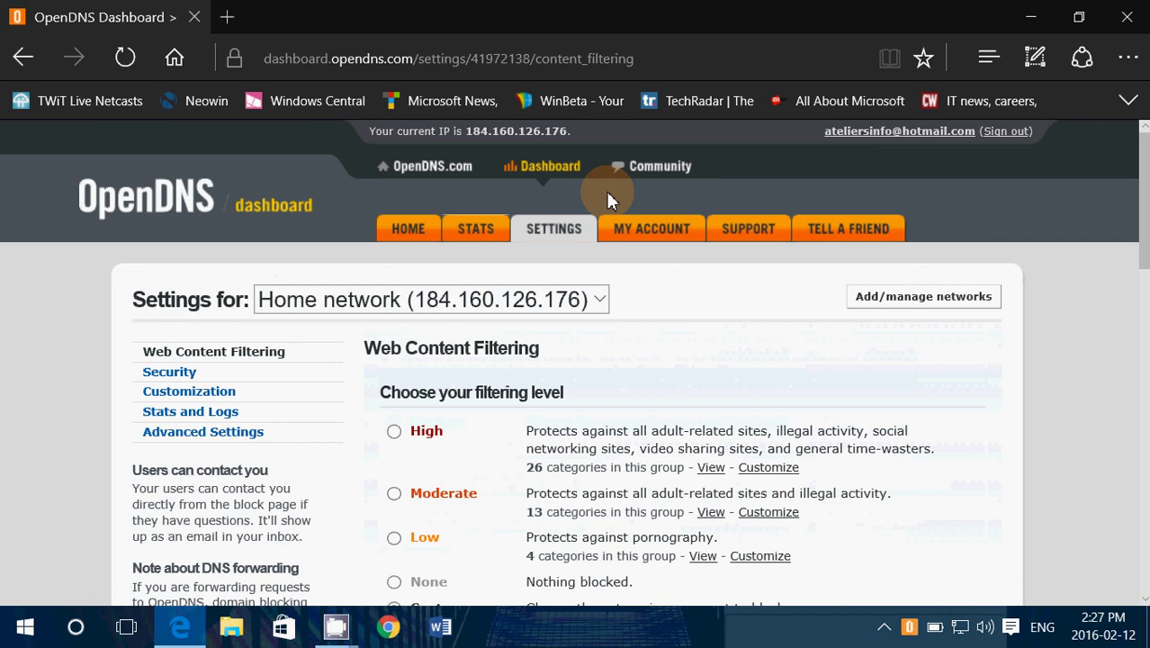
{"action": "left_click", "coordinate": [477, 234]}
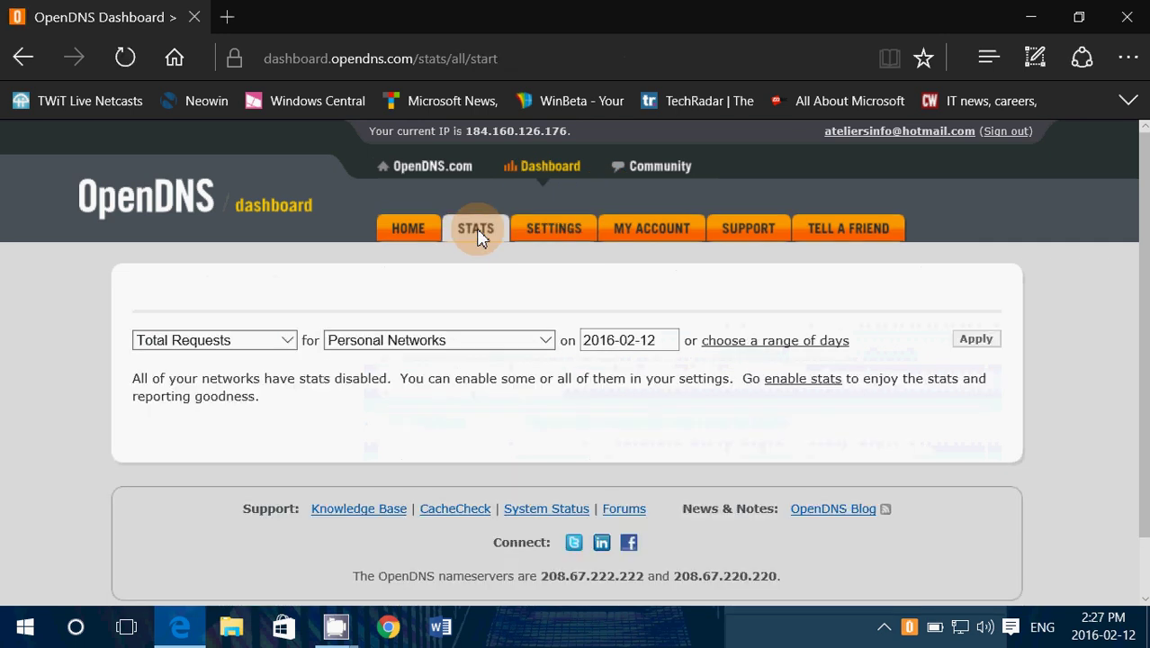
{"action": "left_click", "coordinate": [409, 234]}
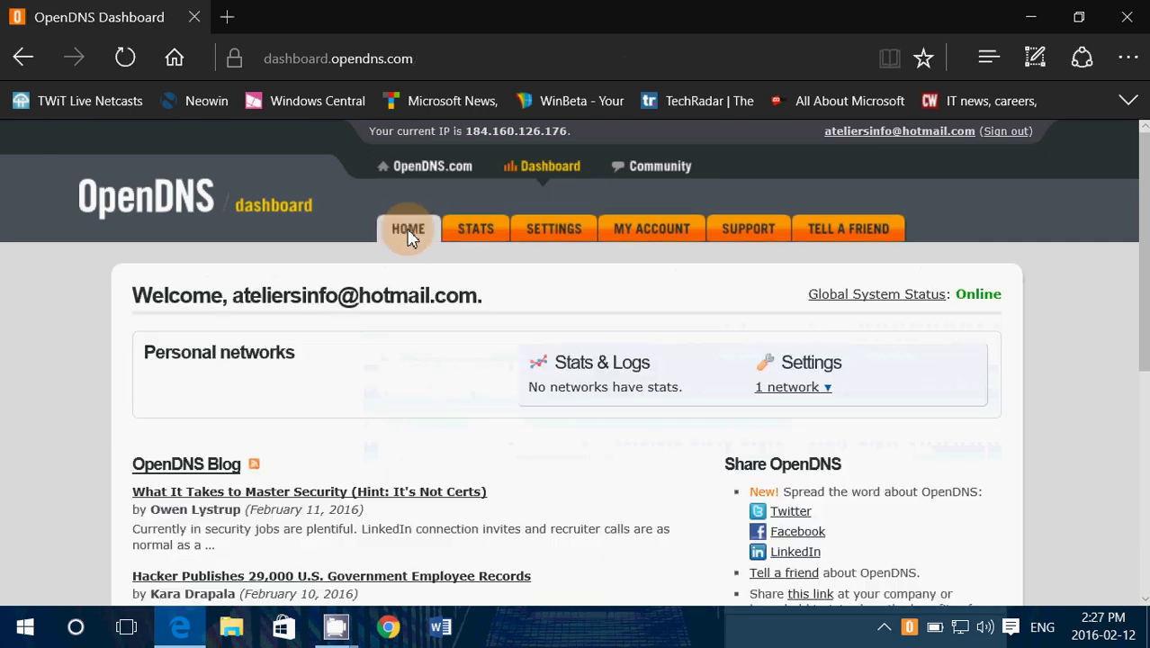
{"action": "scroll", "coordinate": [438, 445], "scroll_direction": "down", "scroll_amount": 2}
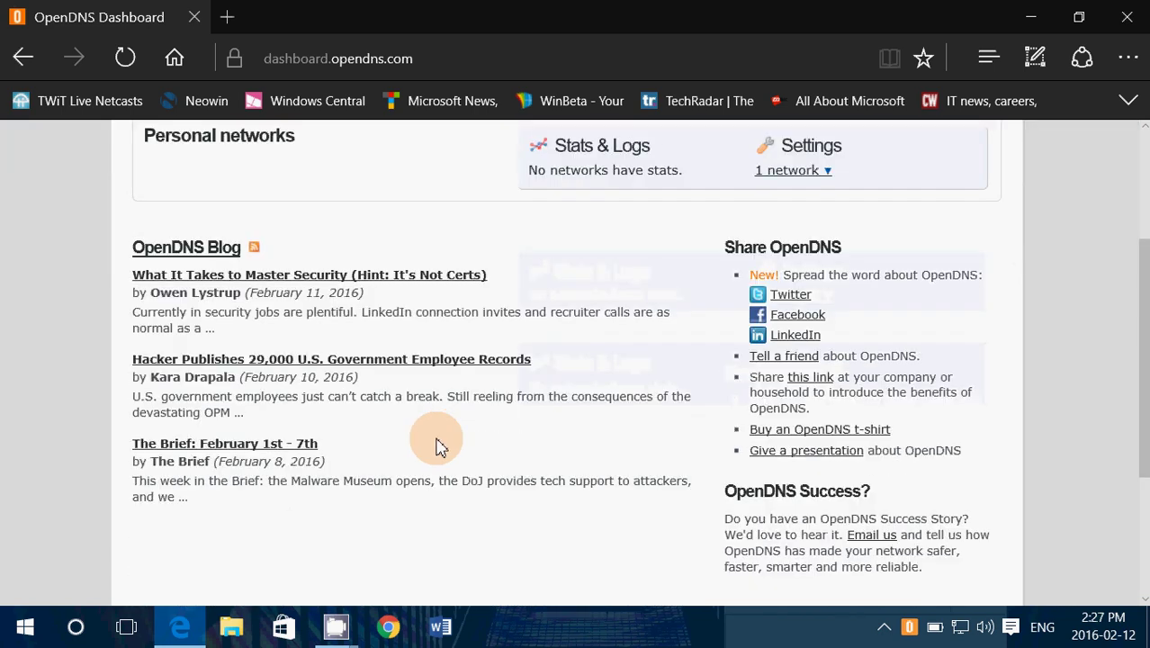
{"action": "scroll", "coordinate": [438, 445], "scroll_direction": "up", "scroll_amount": 2}
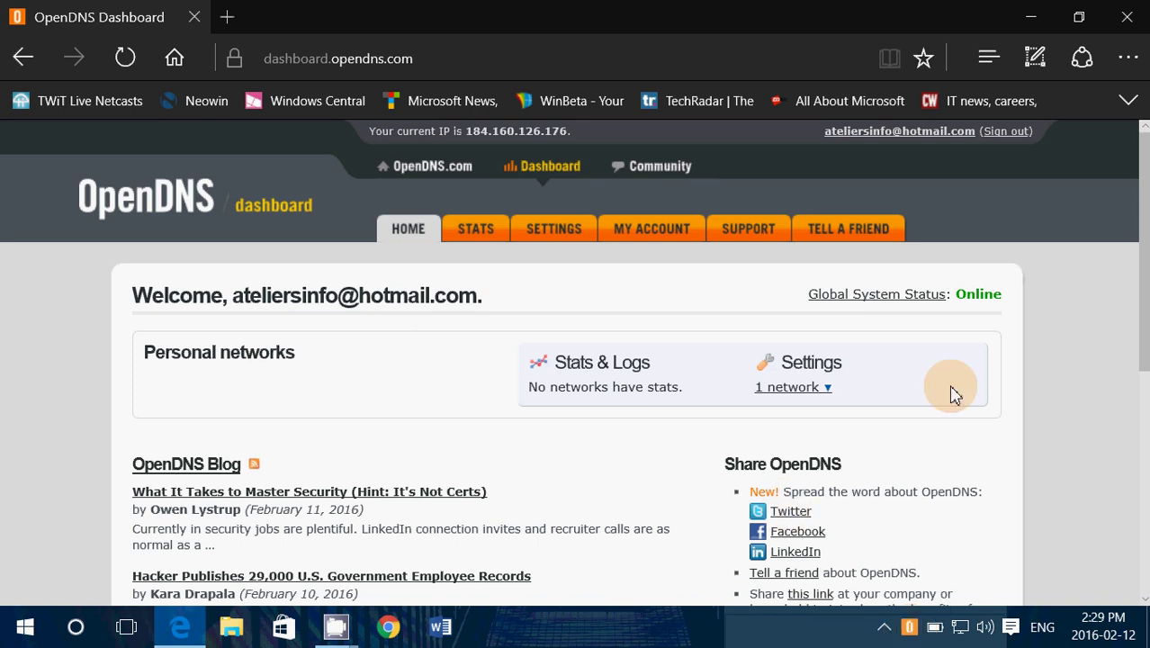
- Close the Edge window with the OpenDNS Dashboard, revealing the Windows desktop
{"action": "left_click", "coordinate": [1128, 18]}
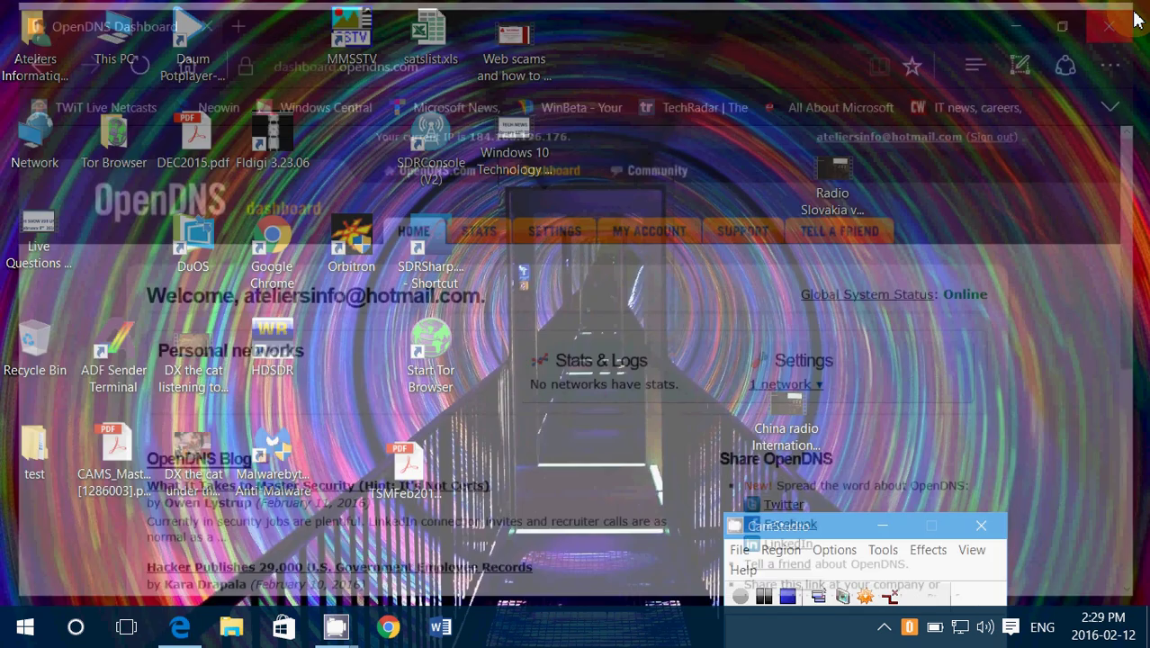